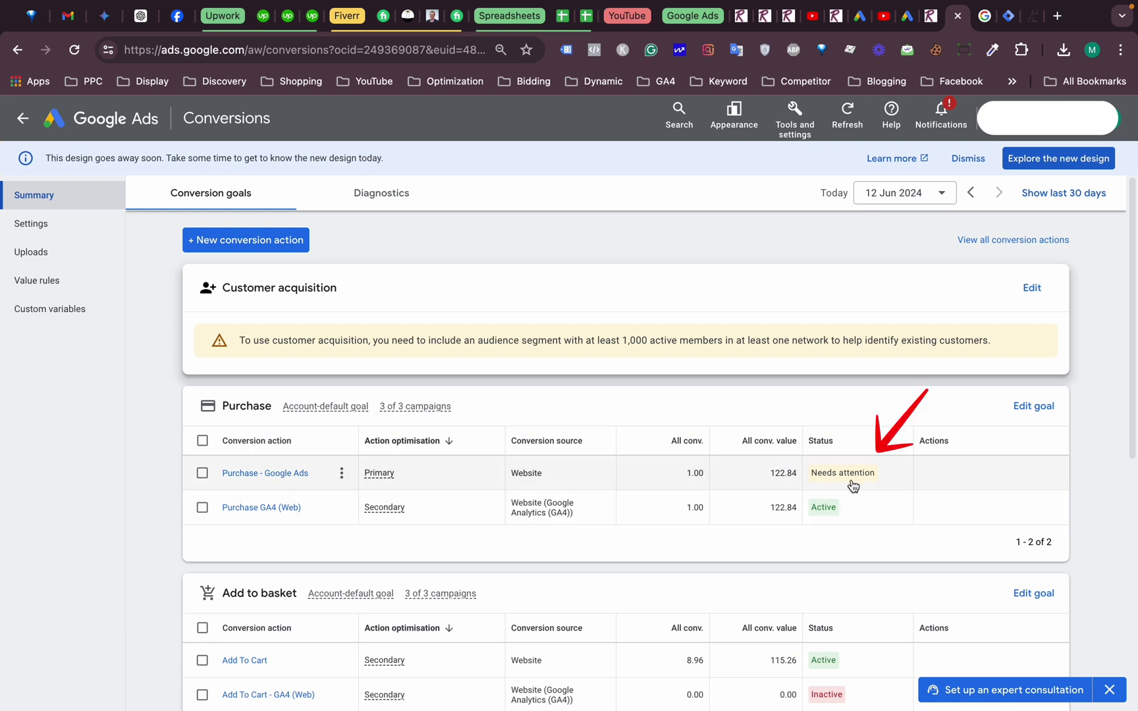
Step: Open the enhanced conversions diagnostics for the Purchase - Google Ads action, examine the affected conversion and close the diagnostics
{"action": "mouse_move", "coordinate": [859, 485]}
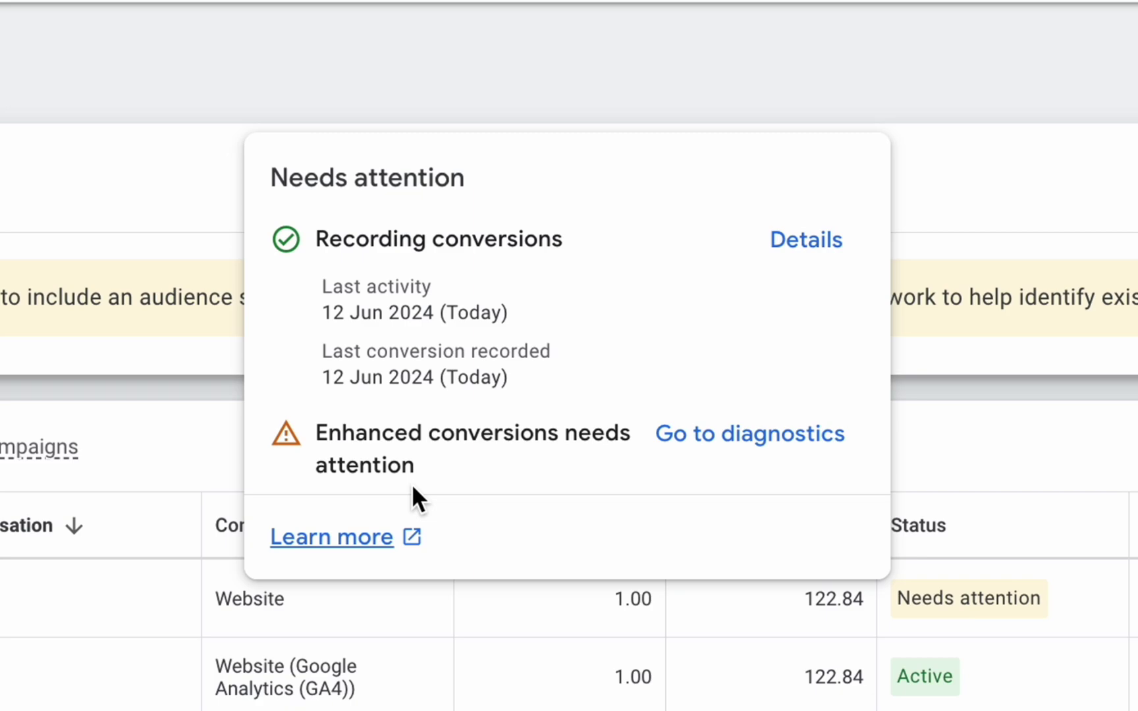
{"action": "left_click", "coordinate": [685, 434]}
{"action": "left_click", "coordinate": [1012, 415]}
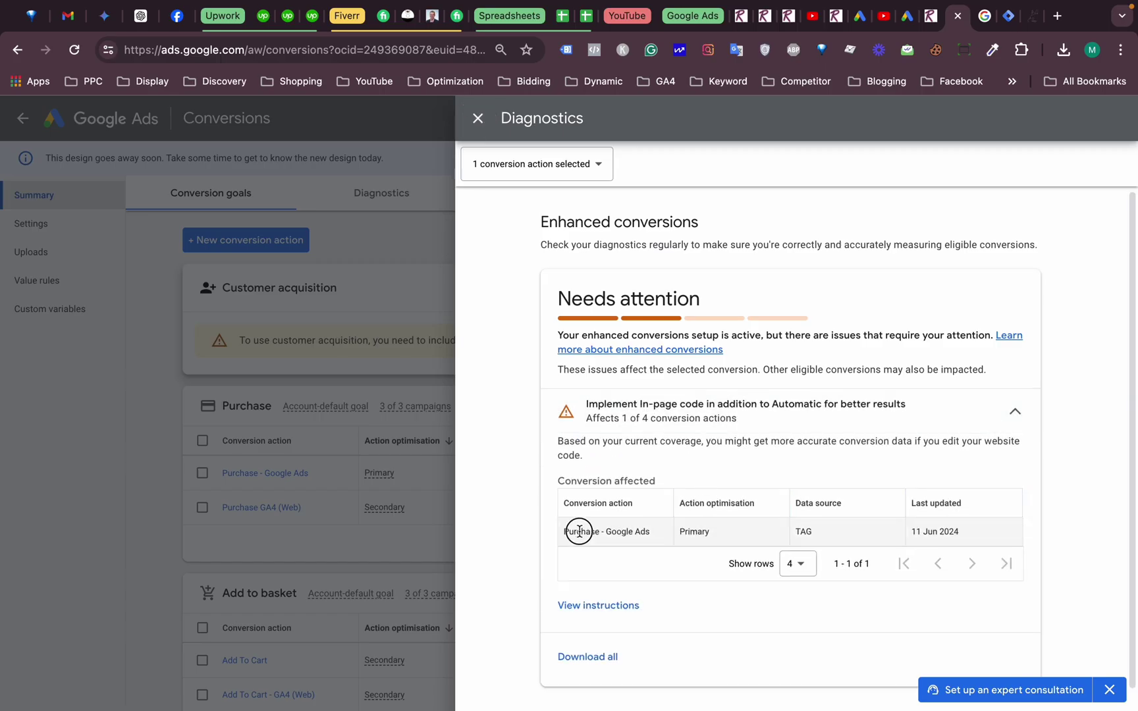
{"action": "left_click_drag", "start_coordinate": [579, 532], "coordinate": [808, 527]}
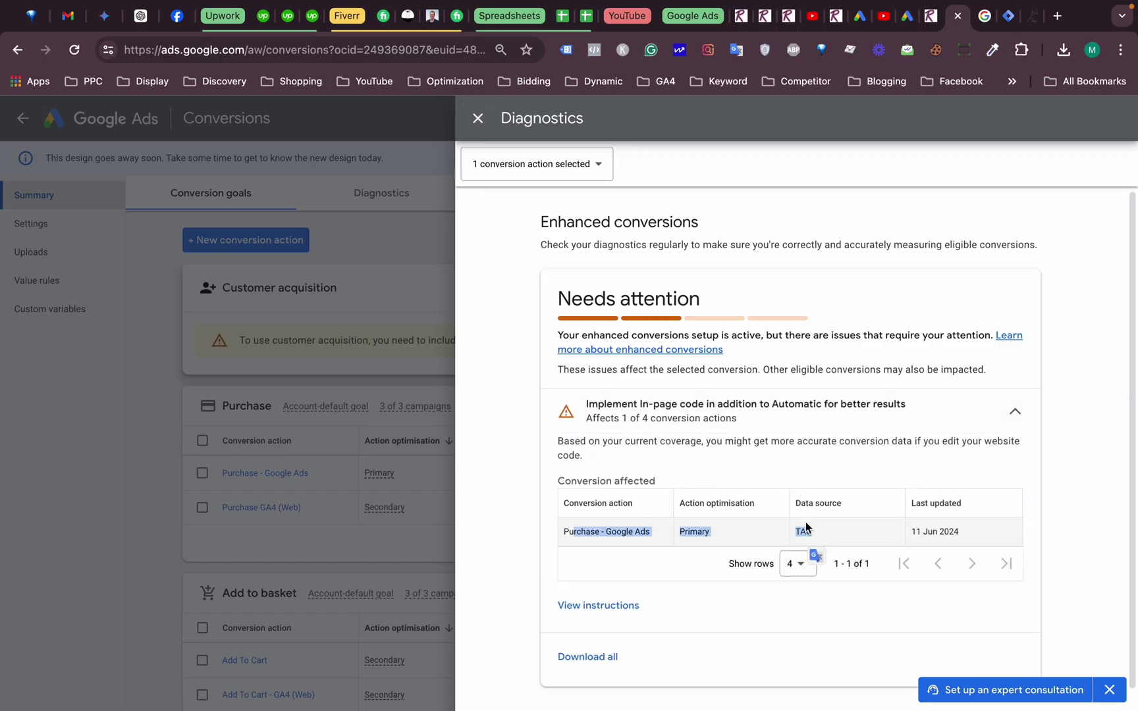
{"action": "left_click", "coordinate": [577, 367]}
{"action": "left_click", "coordinate": [291, 486]}
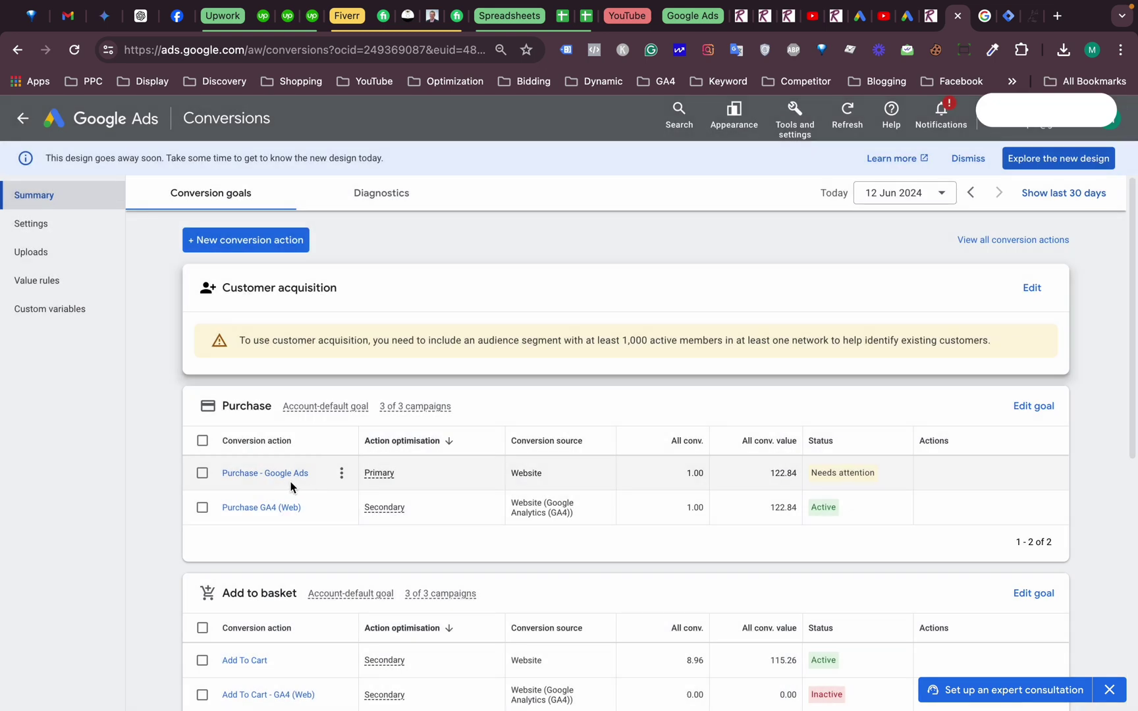
Step: Open the Purchase - Google Ads conversion action's settings and expand its Enhanced conversions section
{"action": "left_click", "coordinate": [288, 476]}
{"action": "left_click", "coordinate": [854, 585]}
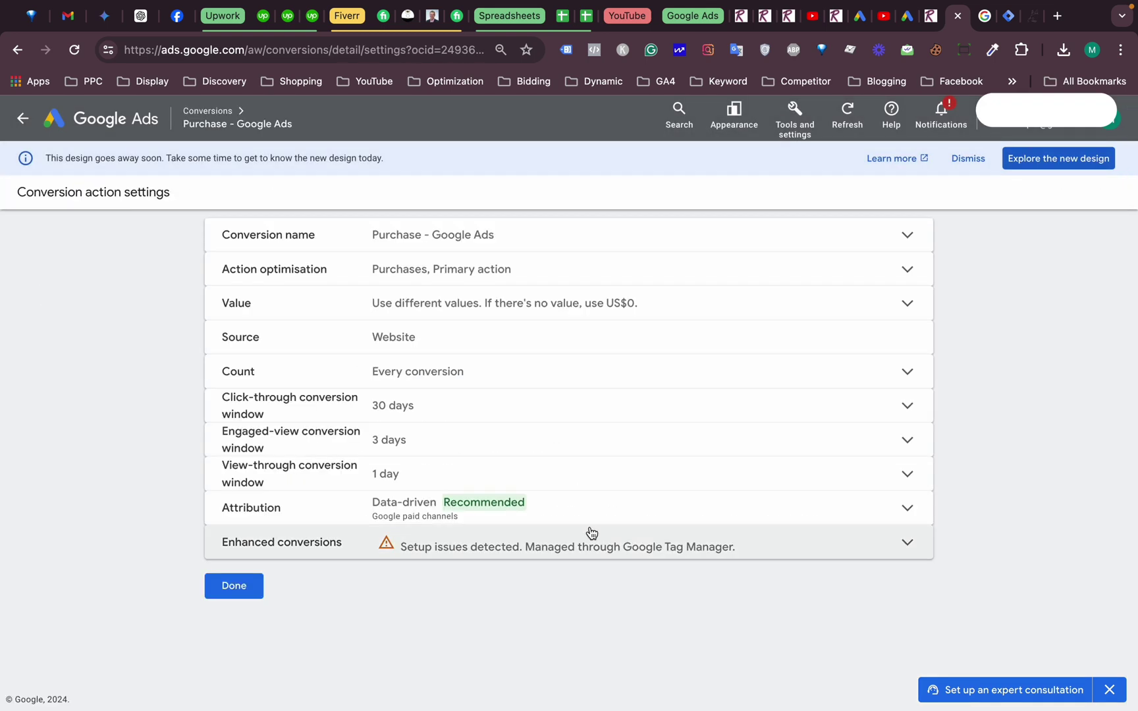
{"action": "left_click", "coordinate": [518, 555]}
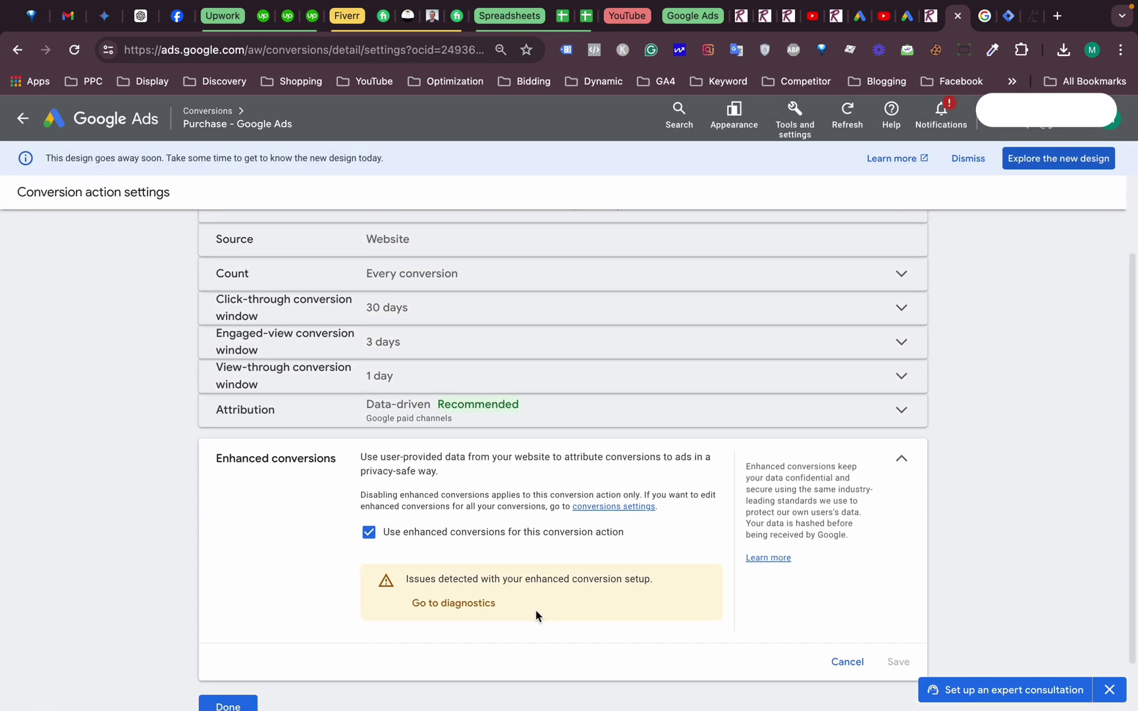
Step: Switch to Google Tag Manager, inspect the User-Provided Data variable's collection type options and close the variable
{"action": "left_click", "coordinate": [1005, 25]}
{"action": "scroll", "coordinate": [477, 406], "scroll_direction": "down", "scroll_amount": 8}
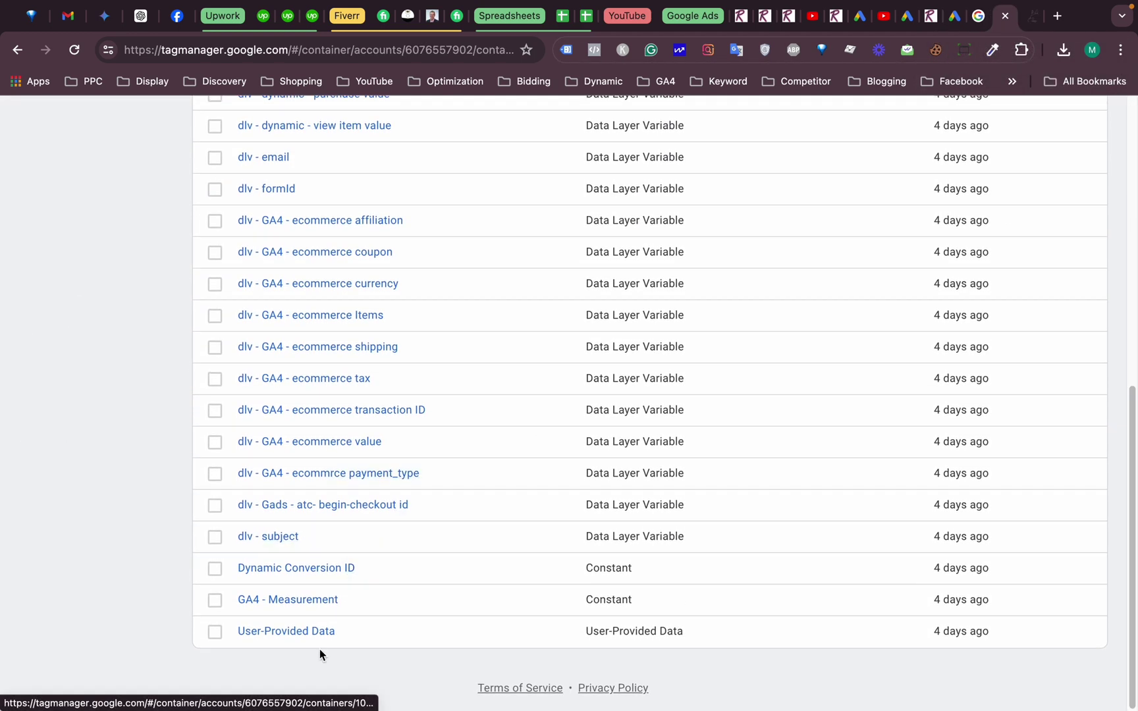
{"action": "left_click", "coordinate": [283, 632]}
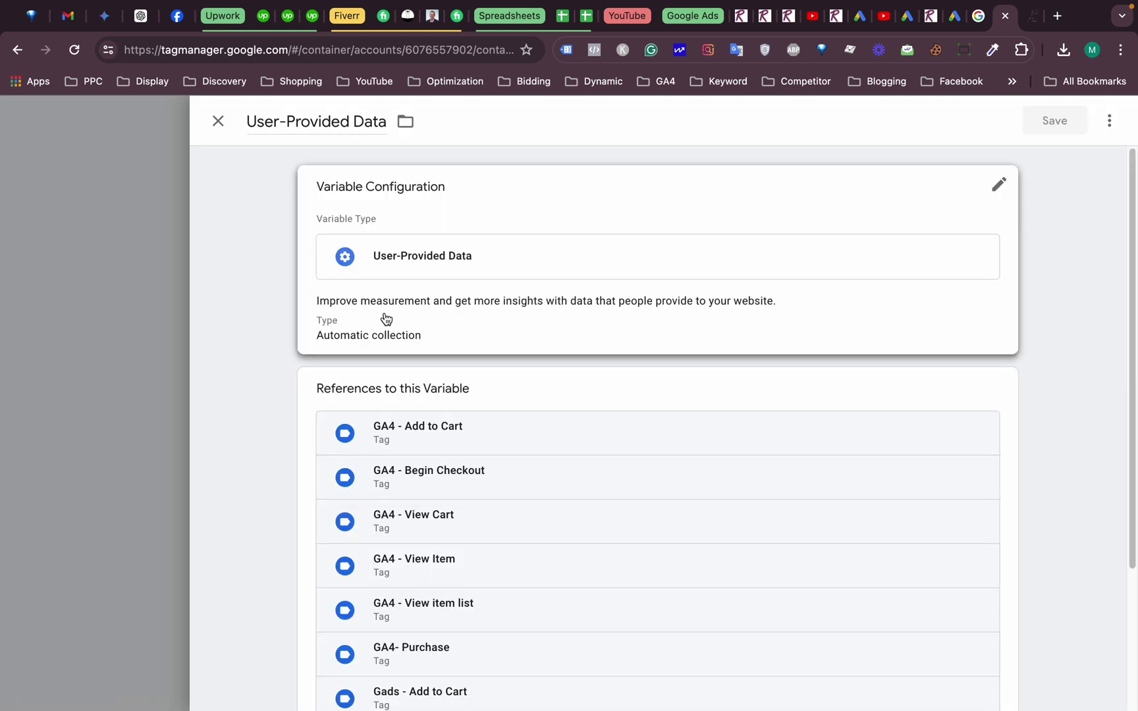
{"action": "scroll", "coordinate": [337, 369], "scroll_direction": "down", "scroll_amount": 1}
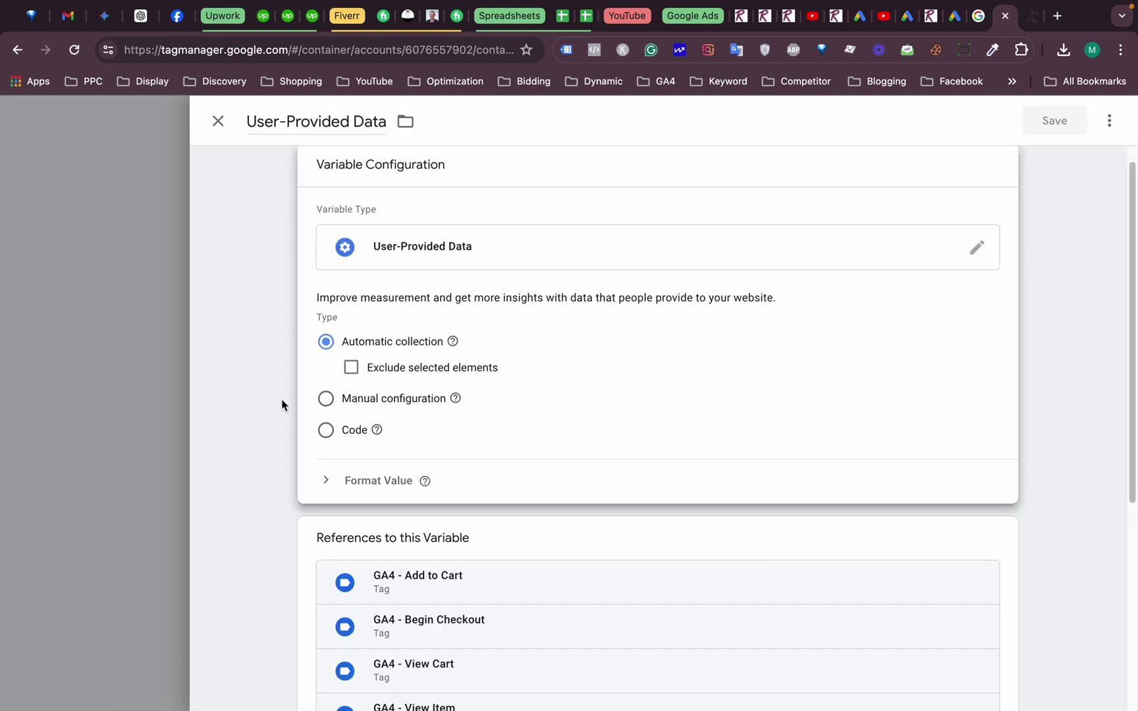
{"action": "left_click", "coordinate": [54, 391]}
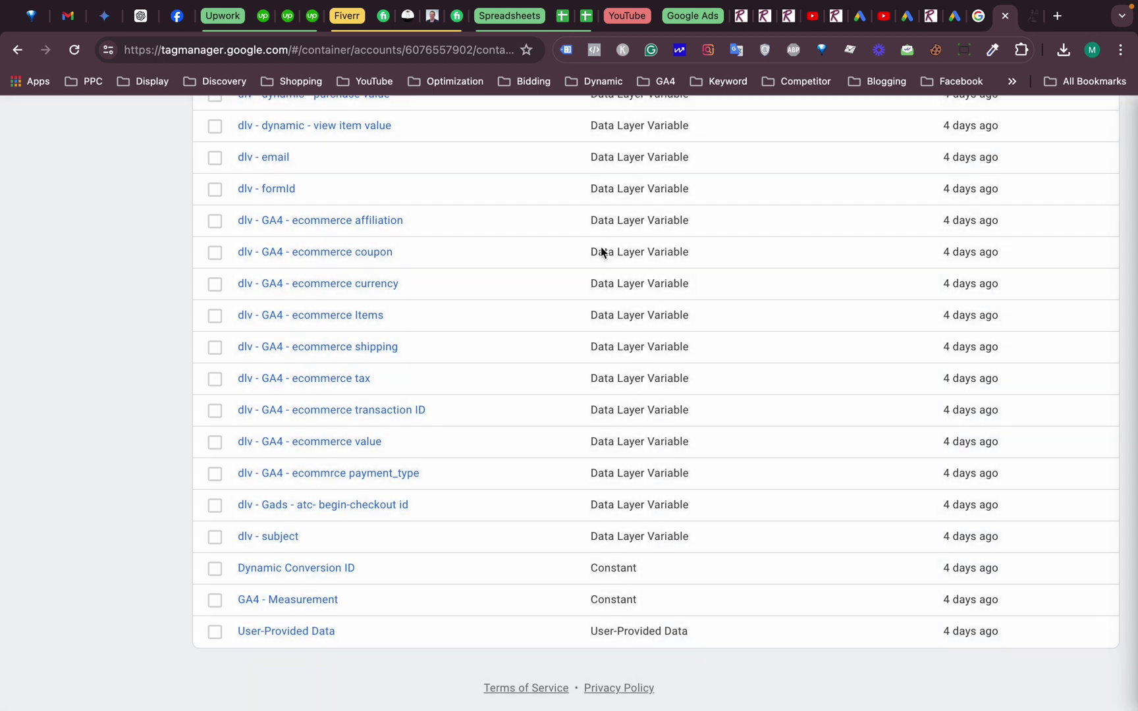
Step: Return to Google Ads and review the Enhanced conversions settings of the Purchase - Google Ads action
{"action": "left_click", "coordinate": [955, 24]}
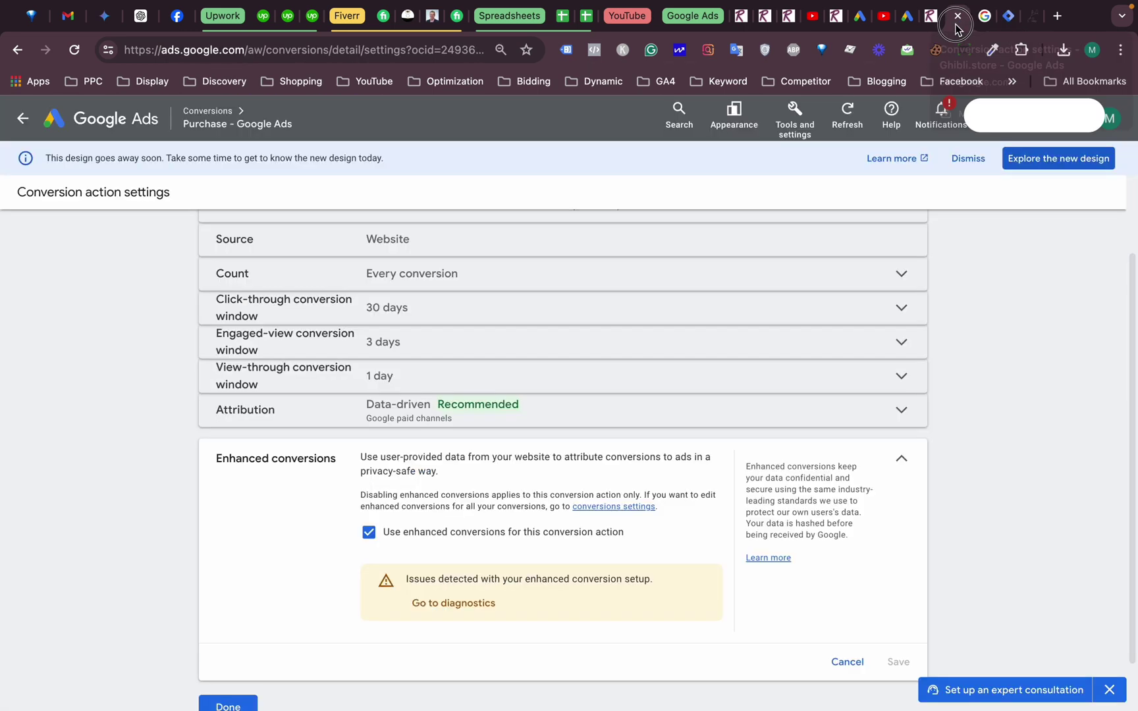
{"action": "scroll", "coordinate": [646, 354], "scroll_direction": "down", "scroll_amount": 1}
{"action": "scroll", "coordinate": [645, 359], "scroll_direction": "down", "scroll_amount": 1}
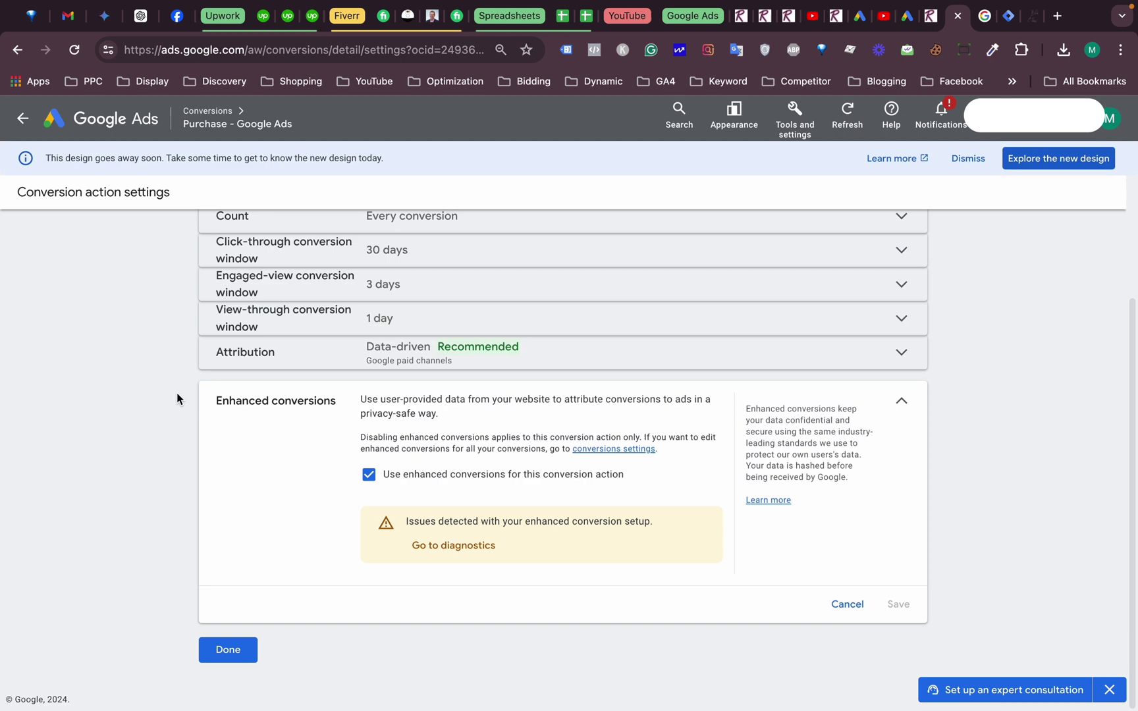
Step: Switch to the Ghibli Store website and open the Kiki's Delivery Service Jiji Plush 10-15cm product page
{"action": "left_click", "coordinate": [1032, 20]}
{"action": "scroll", "coordinate": [403, 270], "scroll_direction": "down", "scroll_amount": 3}
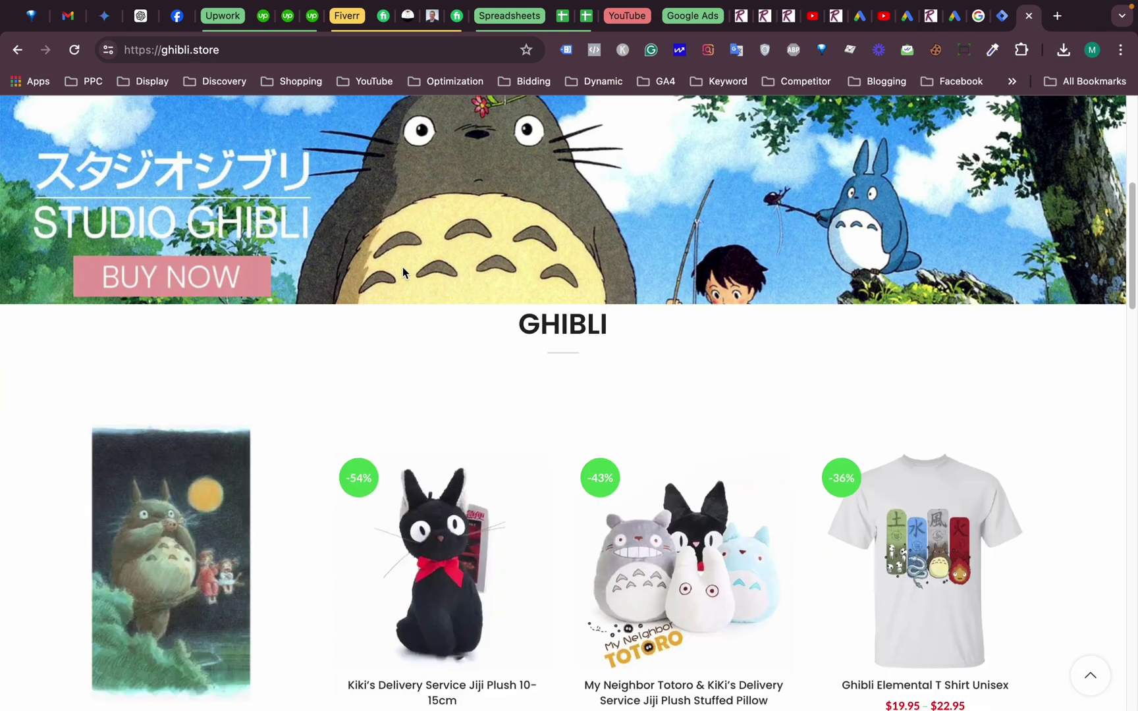
{"action": "scroll", "coordinate": [403, 272], "scroll_direction": "down", "scroll_amount": 2}
{"action": "left_click", "coordinate": [545, 387]}
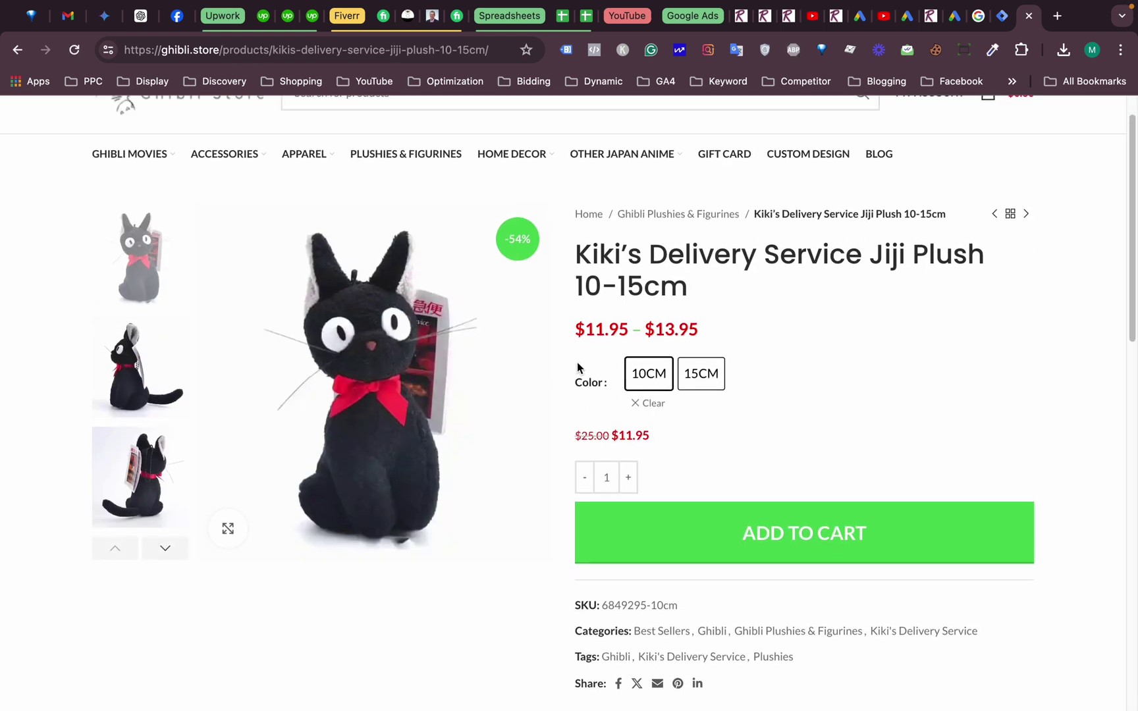
Step: Add one 10CM Jiji Plush to the cart and proceed to the checkout's billing details
{"action": "scroll", "coordinate": [593, 369], "scroll_direction": "down", "scroll_amount": 1}
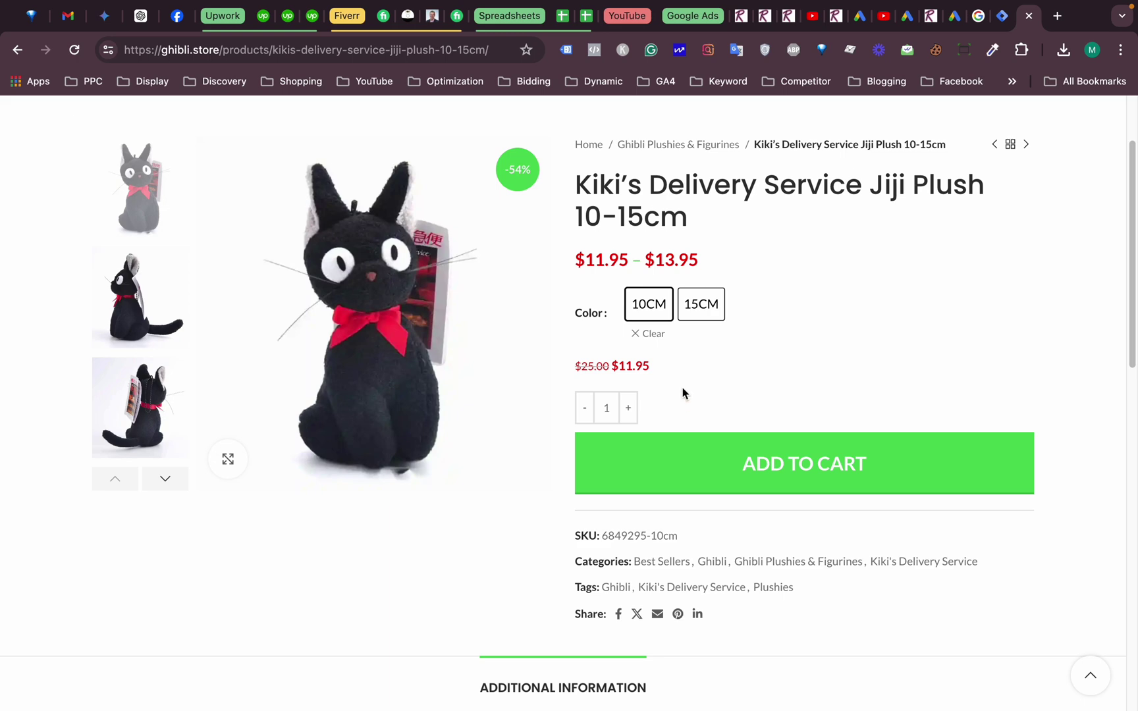
{"action": "scroll", "coordinate": [815, 409], "scroll_direction": "down", "scroll_amount": 1}
{"action": "left_click", "coordinate": [753, 387]}
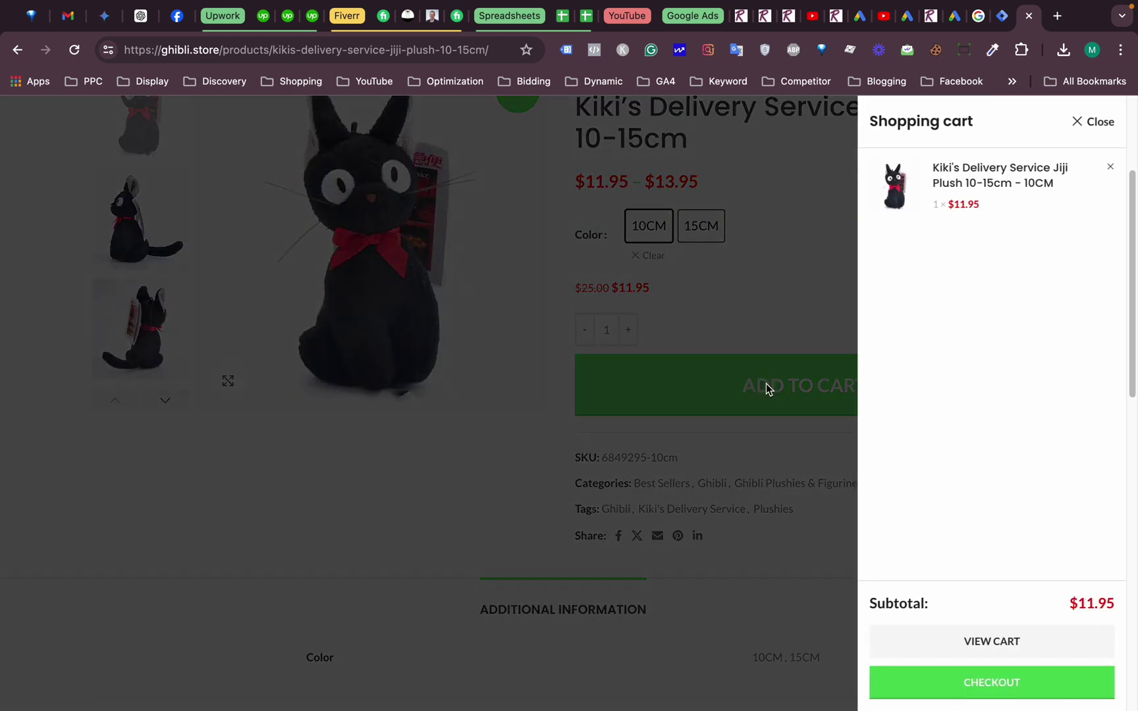
{"action": "left_click", "coordinate": [990, 678]}
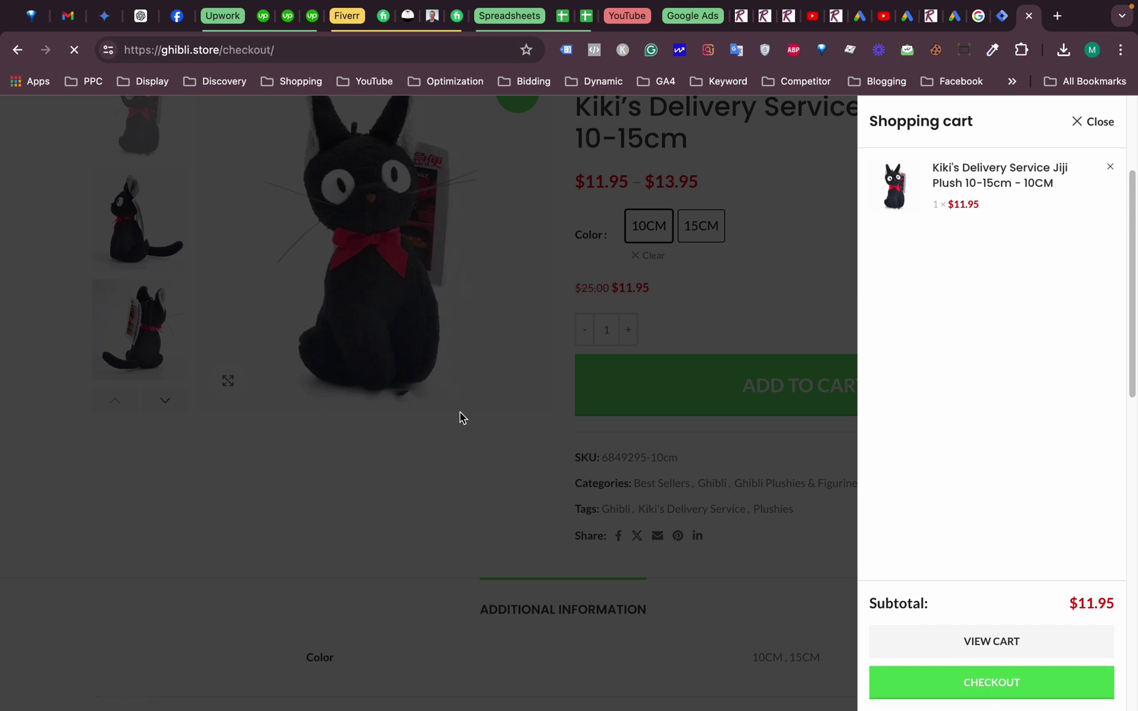
{"action": "scroll", "coordinate": [462, 412], "scroll_direction": "down", "scroll_amount": 5}
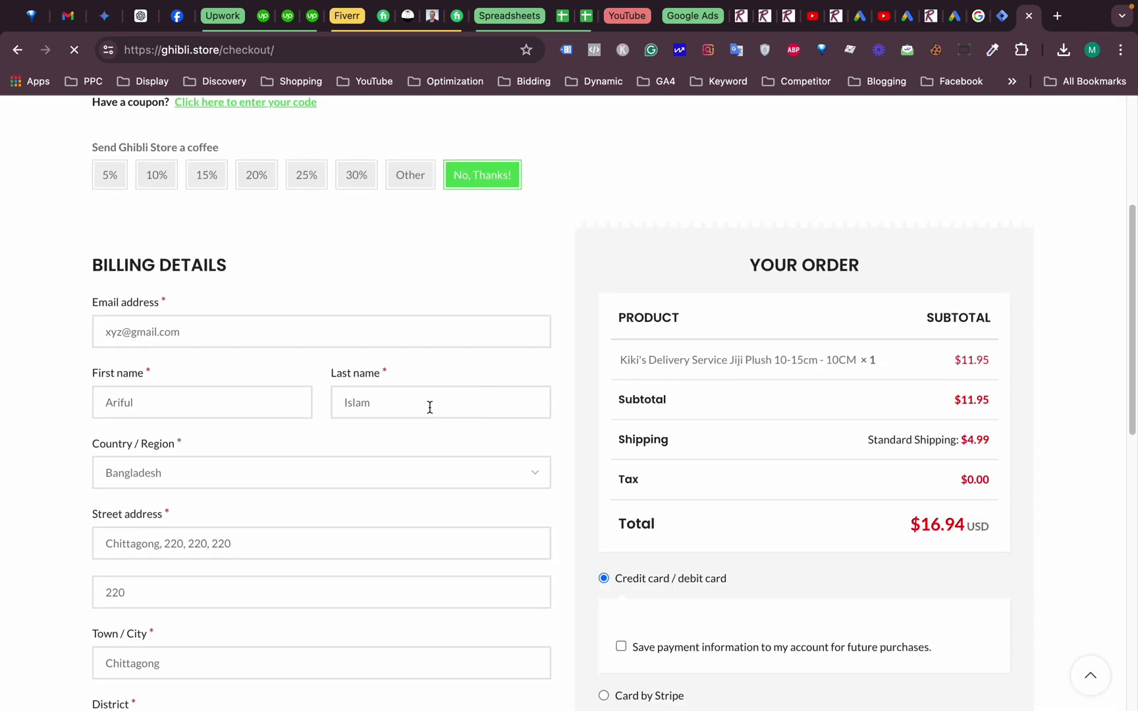
{"action": "scroll", "coordinate": [430, 408], "scroll_direction": "down", "scroll_amount": 1}
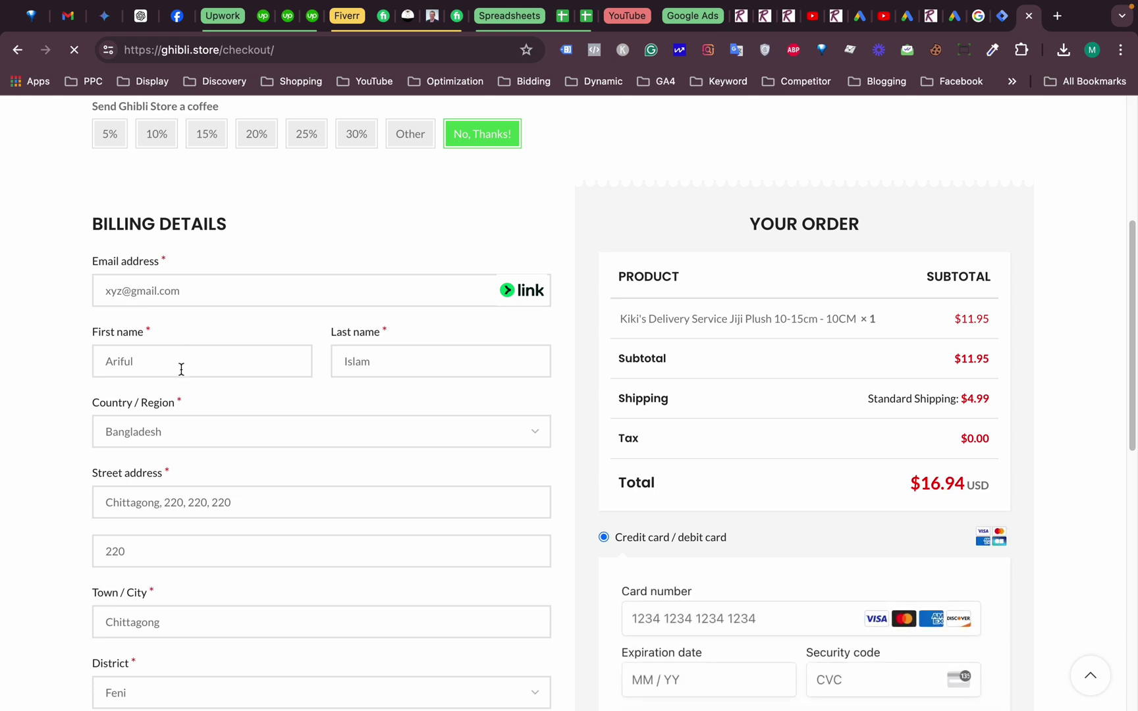
Step: Clear the street address, apartment and town/city fields in the billing details
{"action": "left_click", "coordinate": [233, 516]}
{"action": "key", "text": "ctrl+a"}
{"action": "key", "text": "BackSpace"}
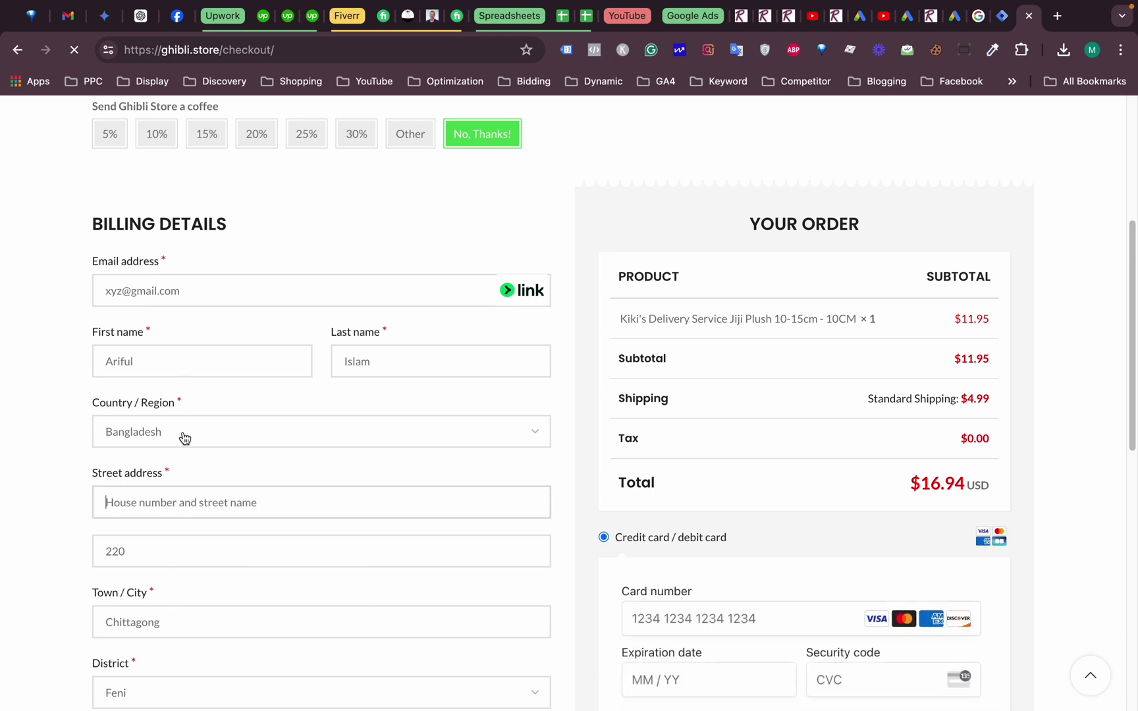
{"action": "left_click", "coordinate": [185, 438]}
{"action": "left_click", "coordinate": [72, 472]}
{"action": "left_click", "coordinate": [251, 551]}
{"action": "key", "text": "ctrl+a"}
{"action": "key", "text": "BackSpace"}
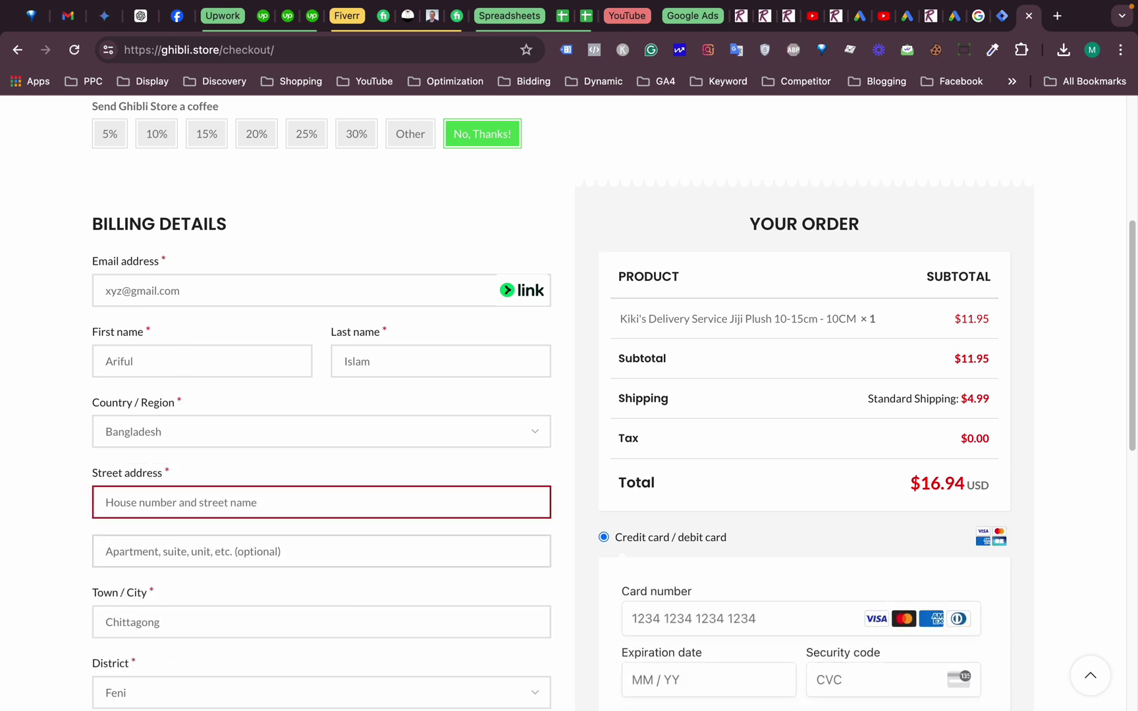
{"action": "left_click", "coordinate": [57, 603]}
{"action": "scroll", "coordinate": [185, 615], "scroll_direction": "down", "scroll_amount": 2}
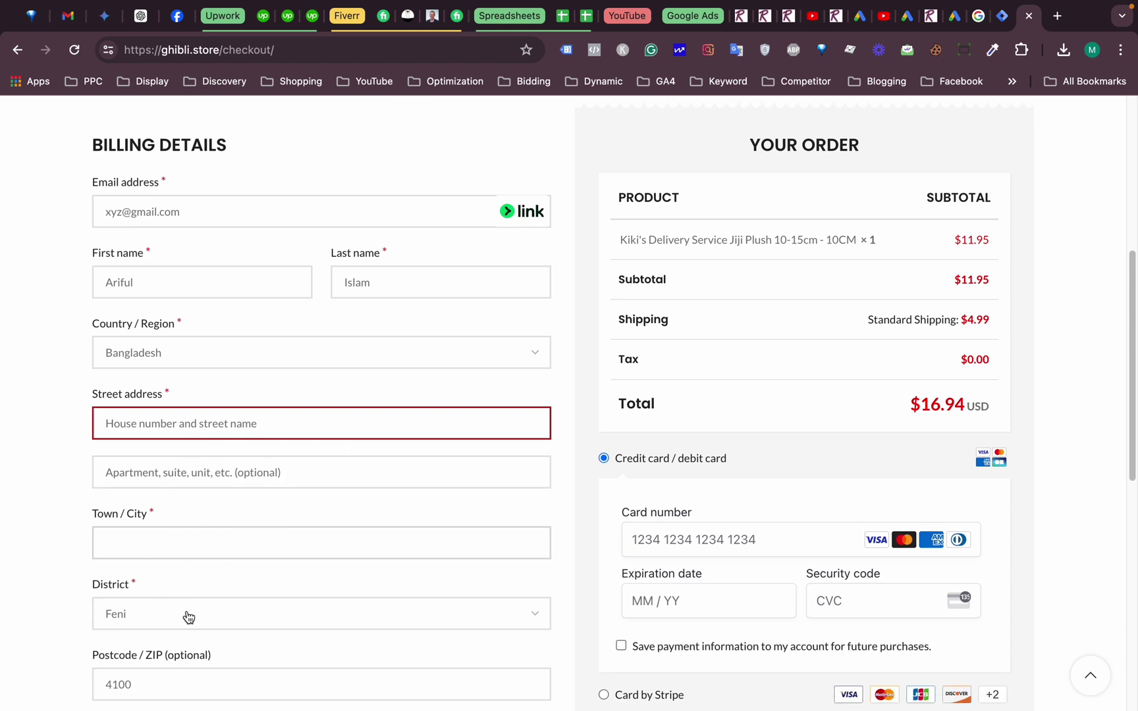
Step: Set the district in the billing details to Gazipur
{"action": "left_click", "coordinate": [186, 610]}
{"action": "left_click", "coordinate": [168, 614]}
{"action": "left_click", "coordinate": [139, 609]}
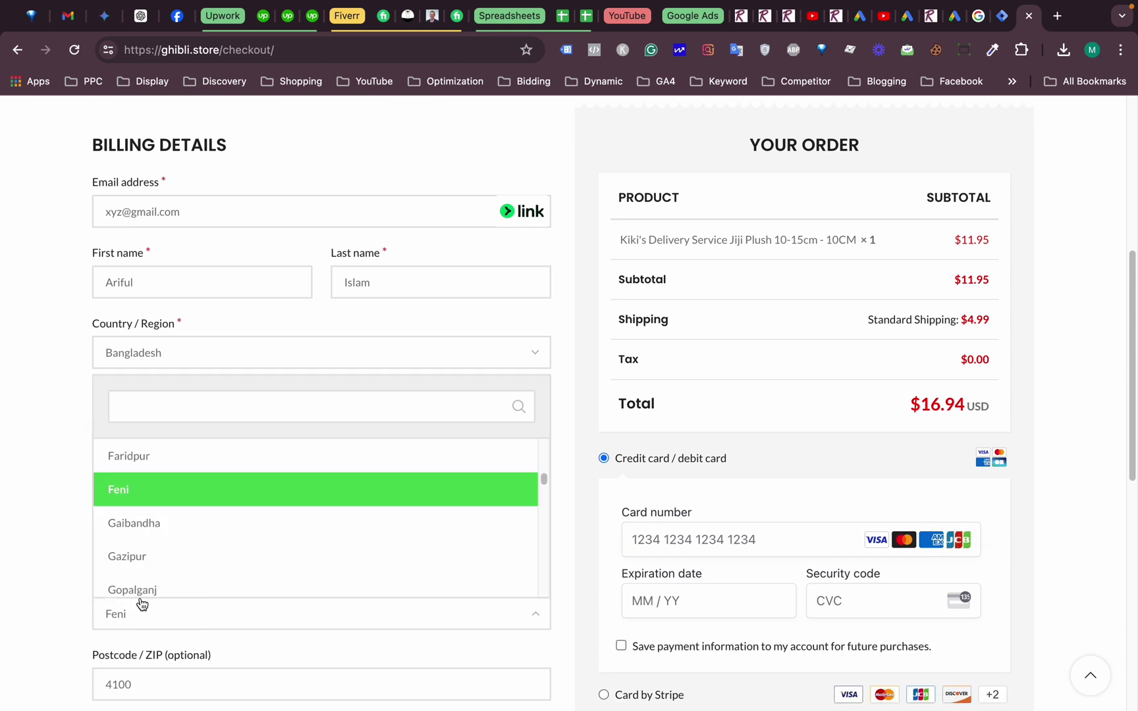
{"action": "left_click", "coordinate": [105, 554]}
Step: Clear the postcode and phone fields in the billing details
{"action": "scroll", "coordinate": [150, 602], "scroll_direction": "down", "scroll_amount": 1}
{"action": "left_click", "coordinate": [147, 615]}
{"action": "scroll", "coordinate": [97, 587], "scroll_direction": "down", "scroll_amount": 1}
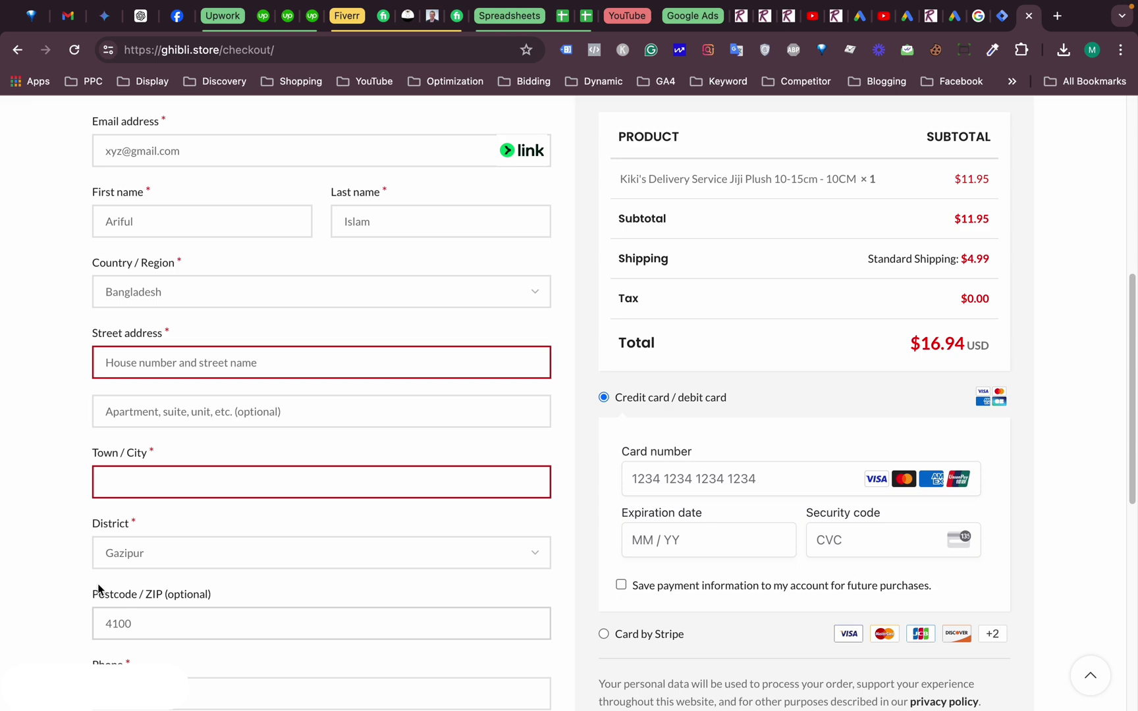
{"action": "left_click", "coordinate": [139, 622]}
{"action": "left_click", "coordinate": [101, 623]}
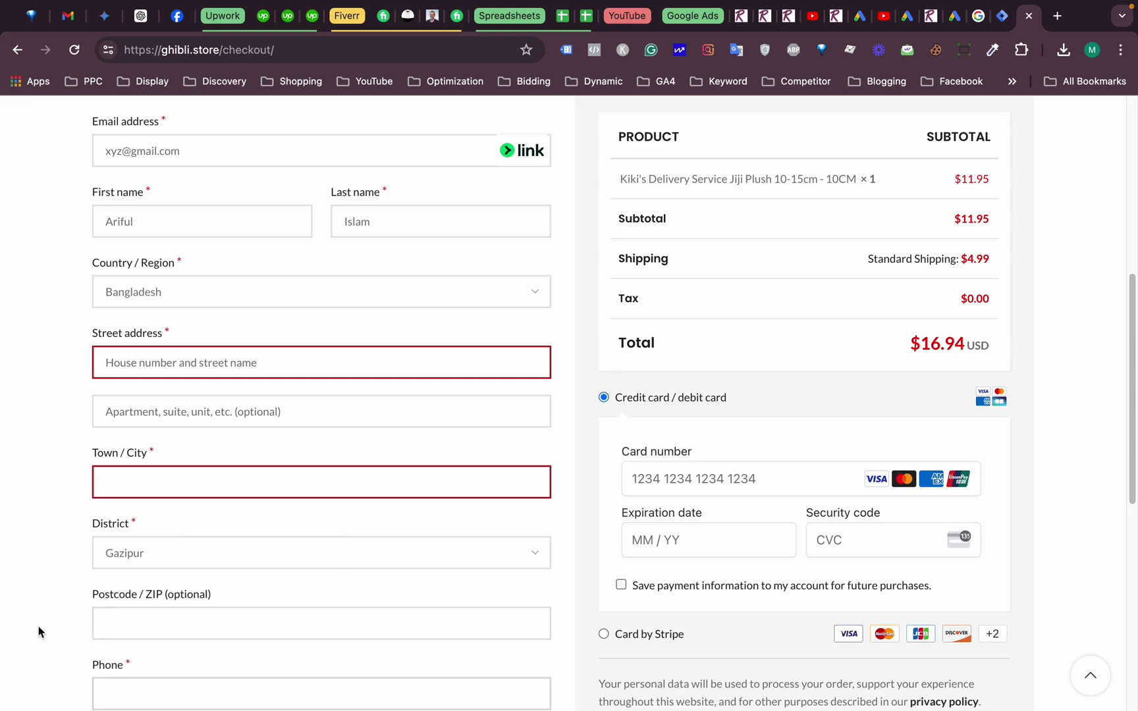
{"action": "scroll", "coordinate": [36, 626], "scroll_direction": "down", "scroll_amount": 6}
{"action": "scroll", "coordinate": [35, 625], "scroll_direction": "up", "scroll_amount": 8}
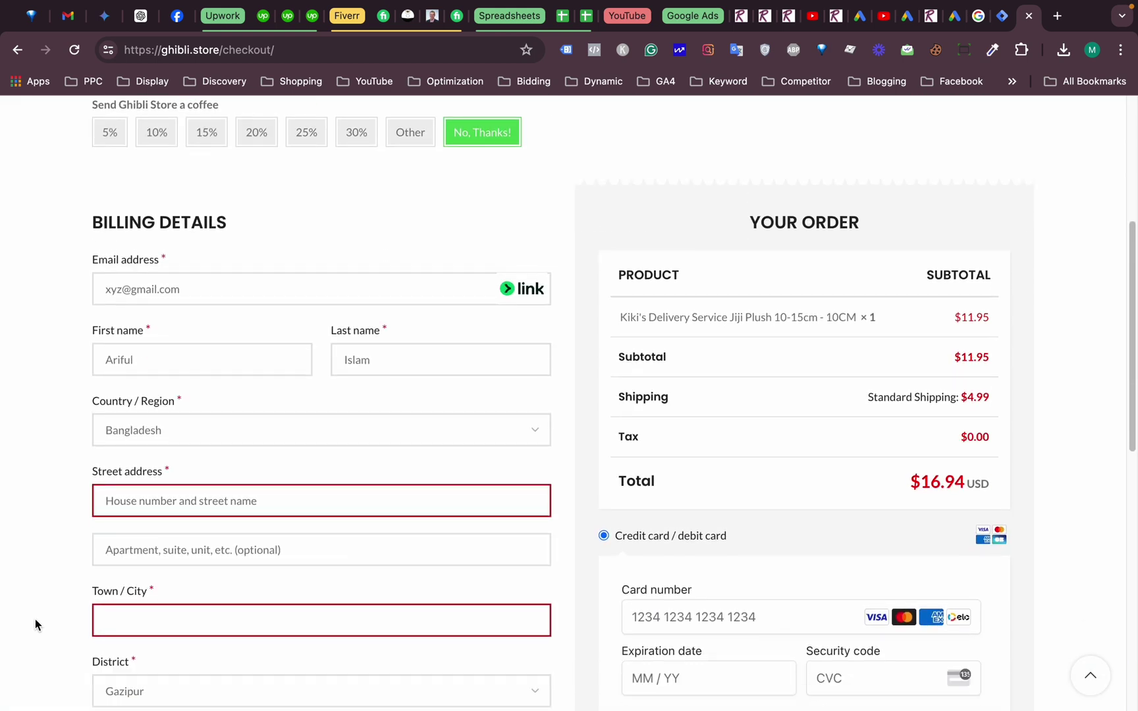
Step: Clear the email address, first name and last name fields in the billing details
{"action": "scroll", "coordinate": [36, 618], "scroll_direction": "up", "scroll_amount": 1}
{"action": "scroll", "coordinate": [43, 569], "scroll_direction": "down", "scroll_amount": 3}
{"action": "left_click", "coordinate": [186, 230]}
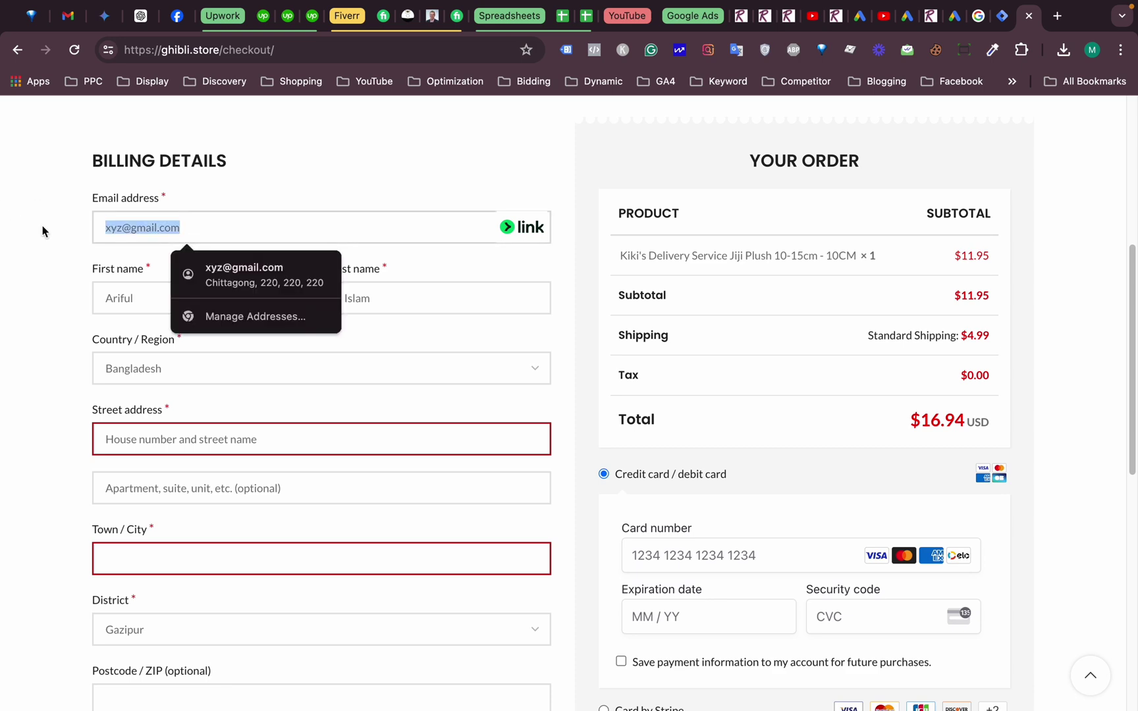
{"action": "key", "text": "BackSpace"}
{"action": "scroll", "coordinate": [157, 361], "scroll_direction": "down", "scroll_amount": 3}
{"action": "scroll", "coordinate": [154, 374], "scroll_direction": "up", "scroll_amount": 1}
{"action": "double_click", "coordinate": [167, 239]}
{"action": "key", "text": "BackSpace"}
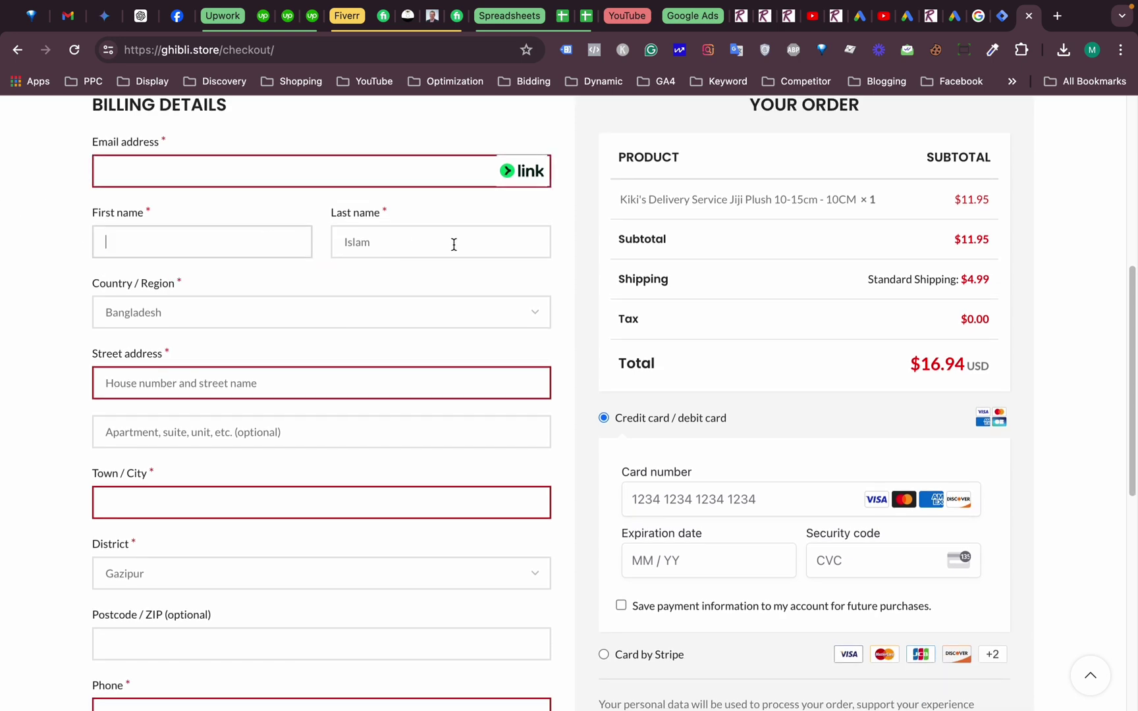
{"action": "double_click", "coordinate": [454, 244]}
{"action": "key", "text": "BackSpace"}
{"action": "scroll", "coordinate": [173, 361], "scroll_direction": "down", "scroll_amount": 10}
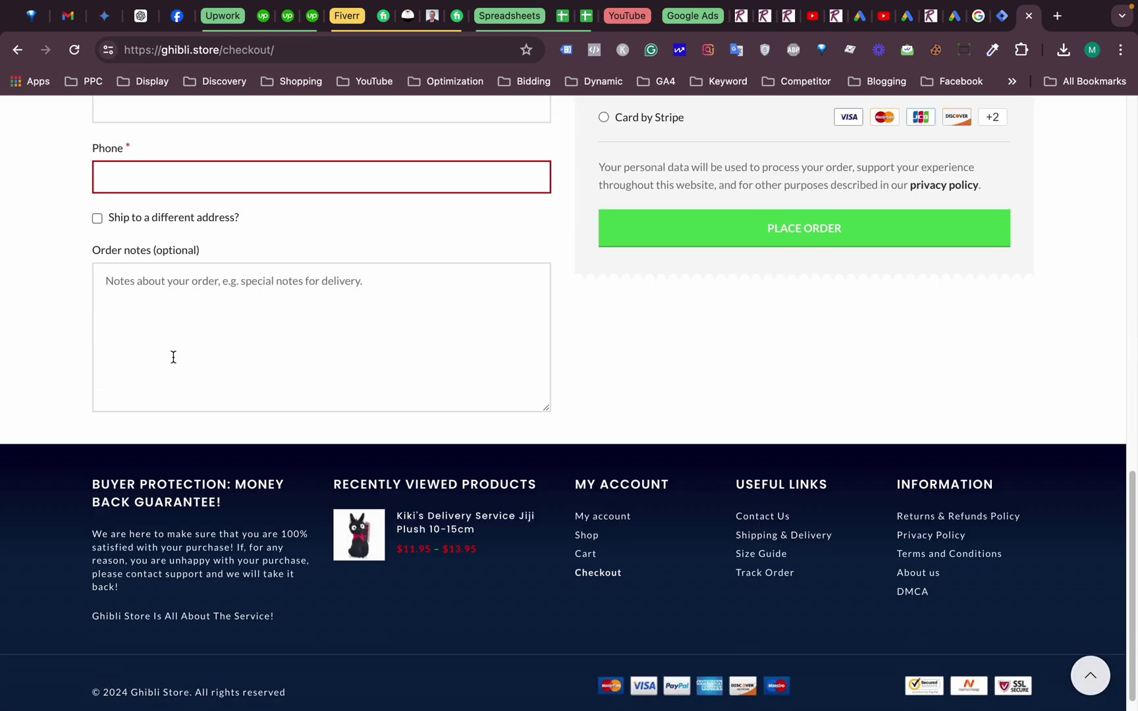
Step: Review which customer details the checkout's billing form collects, including the district options
{"action": "scroll", "coordinate": [174, 356], "scroll_direction": "up", "scroll_amount": 2}
{"action": "scroll", "coordinate": [61, 349], "scroll_direction": "up", "scroll_amount": 3}
{"action": "left_click", "coordinate": [195, 219]}
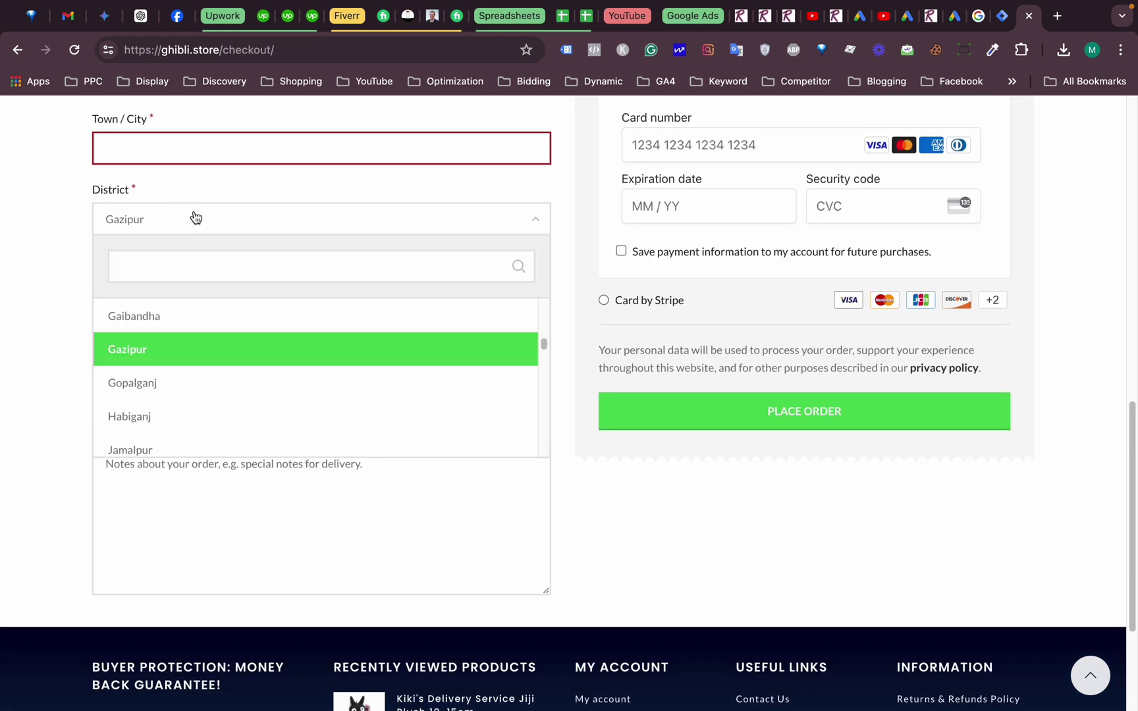
{"action": "left_click", "coordinate": [178, 222]}
{"action": "scroll", "coordinate": [358, 330], "scroll_direction": "up", "scroll_amount": 6}
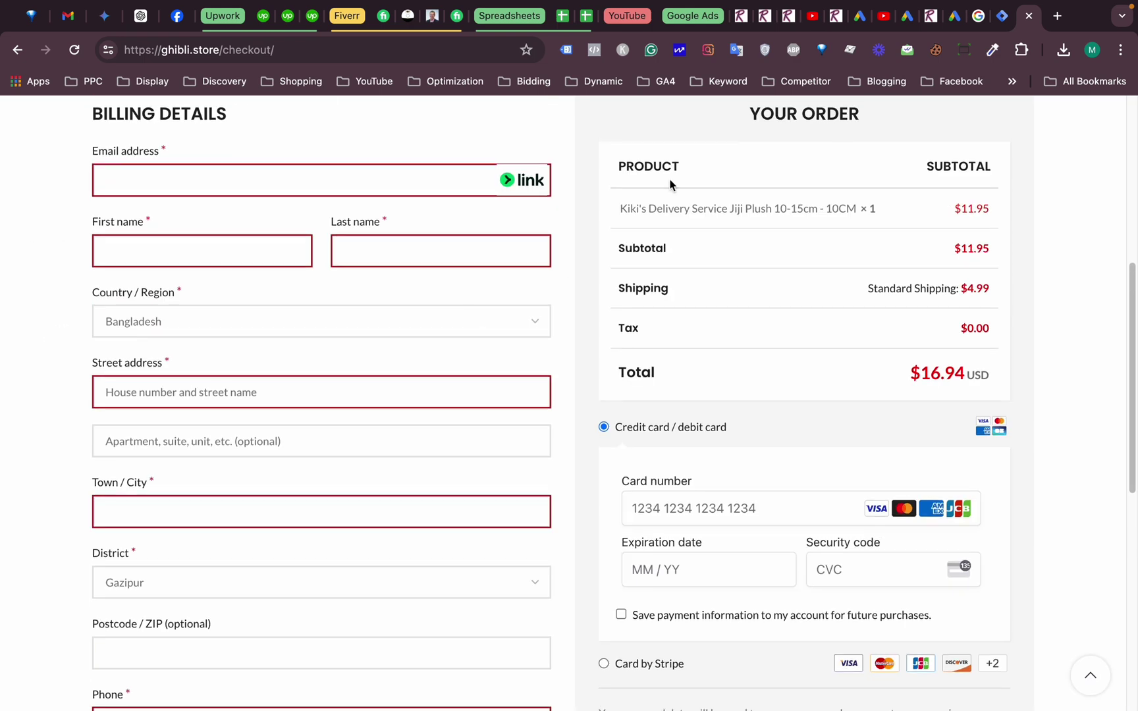
{"action": "scroll", "coordinate": [350, 255], "scroll_direction": "up", "scroll_amount": 1}
{"action": "left_click", "coordinate": [291, 223]}
Step: Switch to Google Tag Manager, set the User-Provided Data variable's type to Manual configuration and view the variables available for Email
{"action": "key", "text": "super+w"}
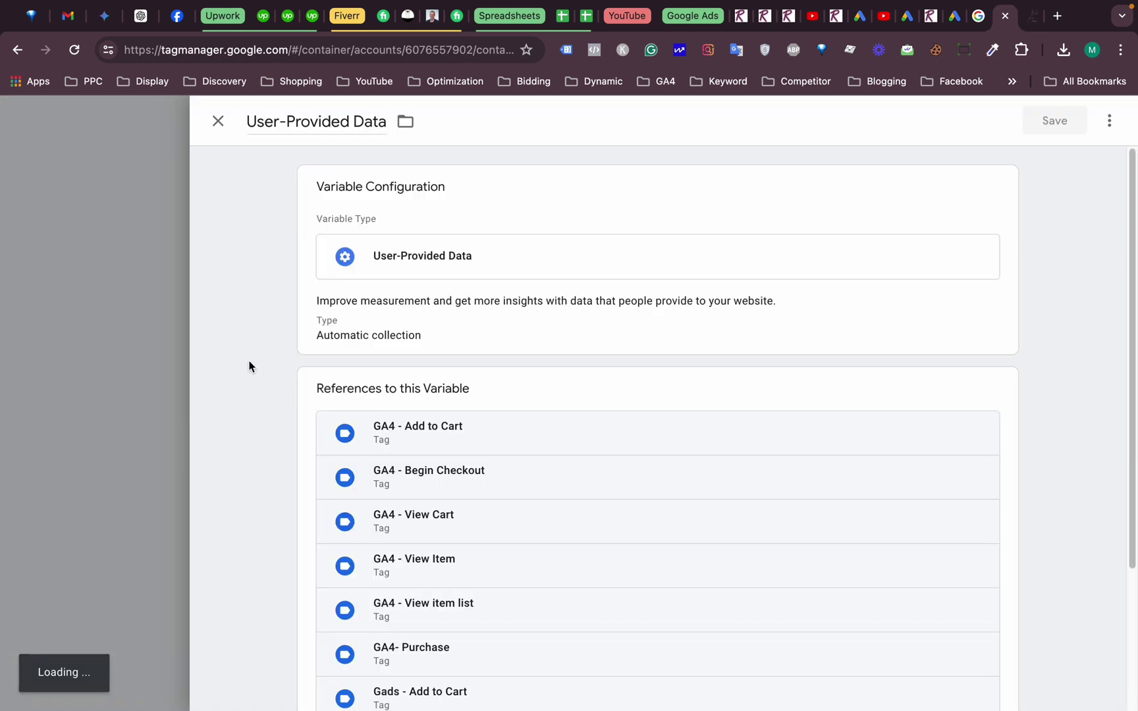
{"action": "left_click", "coordinate": [419, 338]}
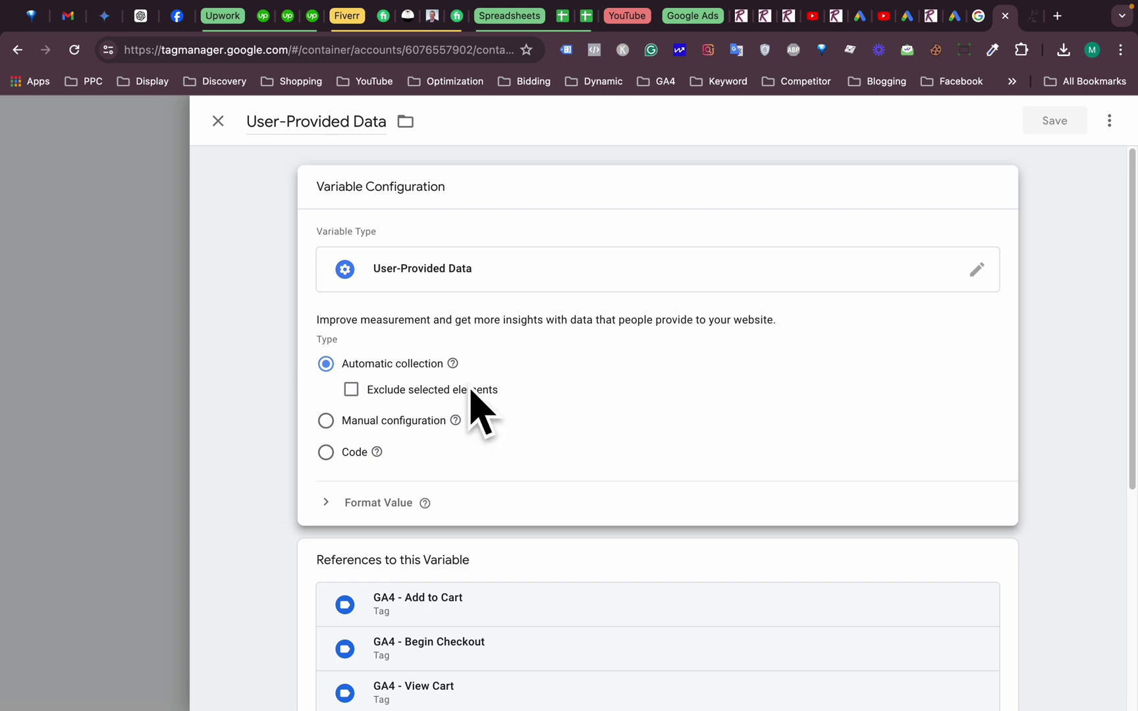
{"action": "left_click", "coordinate": [326, 420]}
{"action": "scroll", "coordinate": [751, 418], "scroll_direction": "down", "scroll_amount": 2}
{"action": "scroll", "coordinate": [751, 418], "scroll_direction": "down", "scroll_amount": 1}
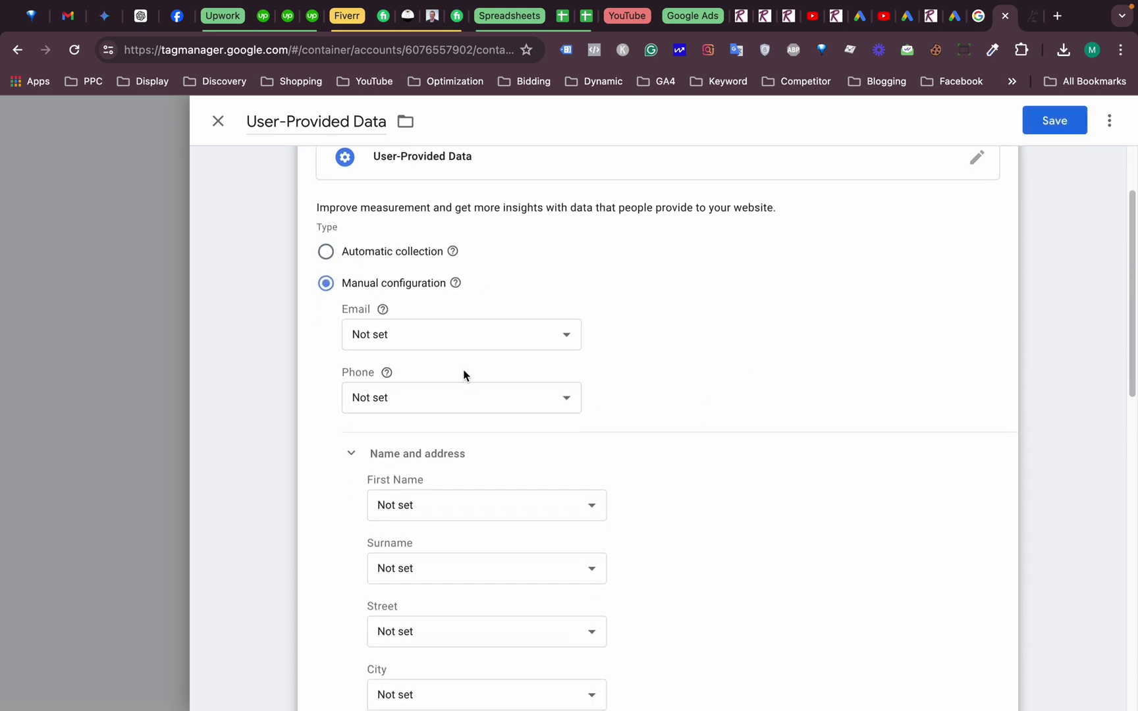
{"action": "left_click", "coordinate": [527, 337]}
{"action": "left_click", "coordinate": [486, 336]}
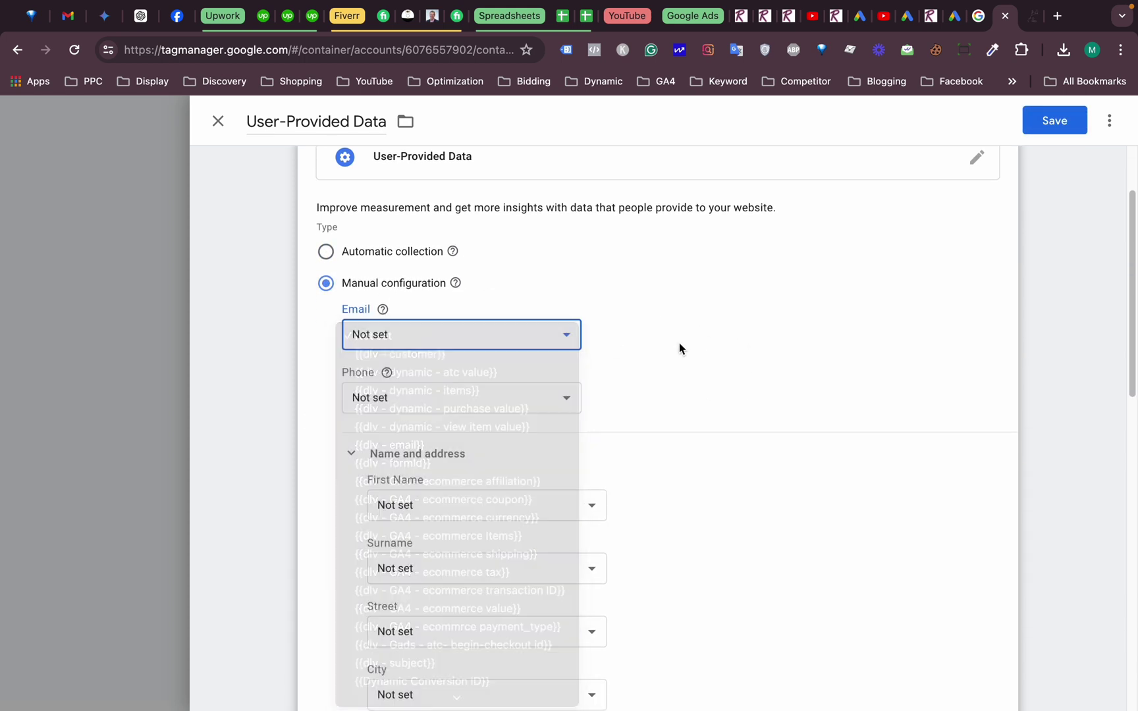
Step: Create a new variable for Email with the DOM Element type and CSS Selector as its selection method
{"action": "left_click", "coordinate": [527, 337]}
{"action": "scroll", "coordinate": [533, 444], "scroll_direction": "down", "scroll_amount": 3}
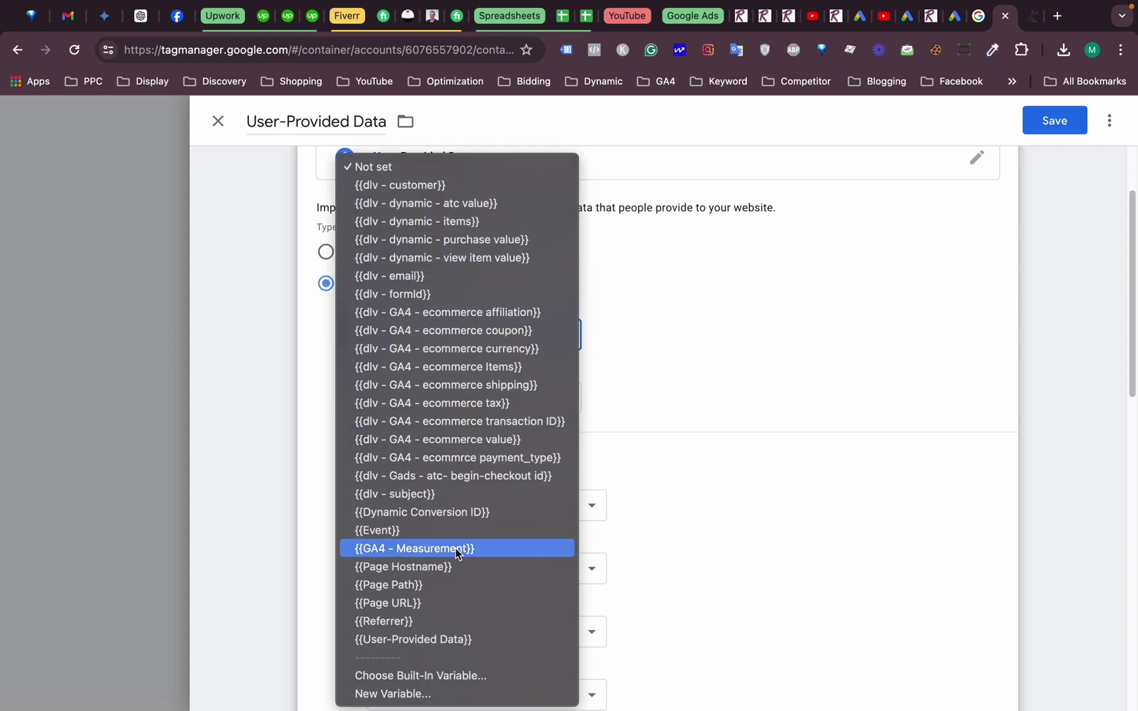
{"action": "left_click", "coordinate": [398, 698]}
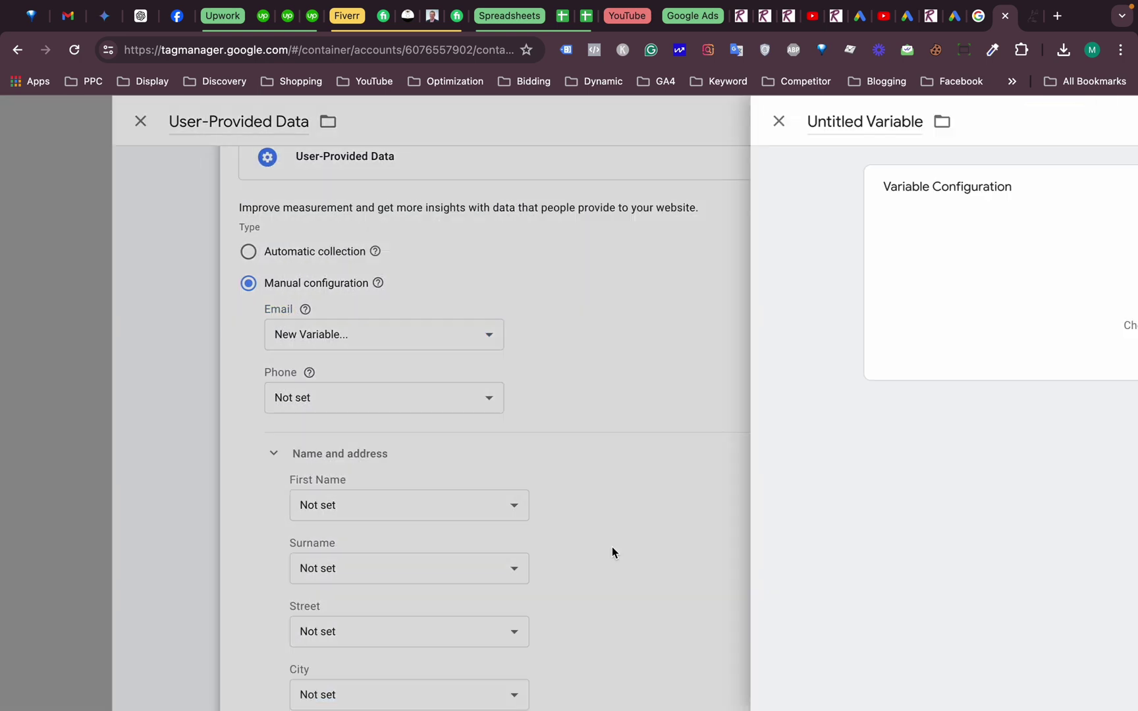
{"action": "left_click", "coordinate": [538, 249]}
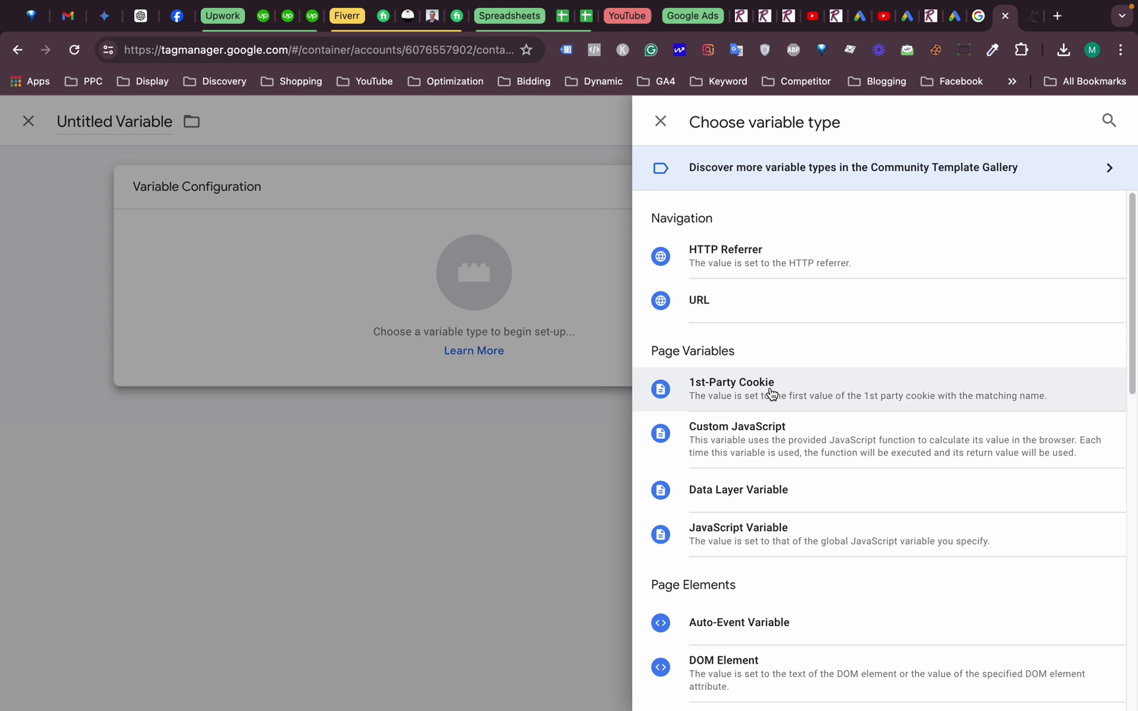
{"action": "scroll", "coordinate": [764, 396], "scroll_direction": "down", "scroll_amount": 5}
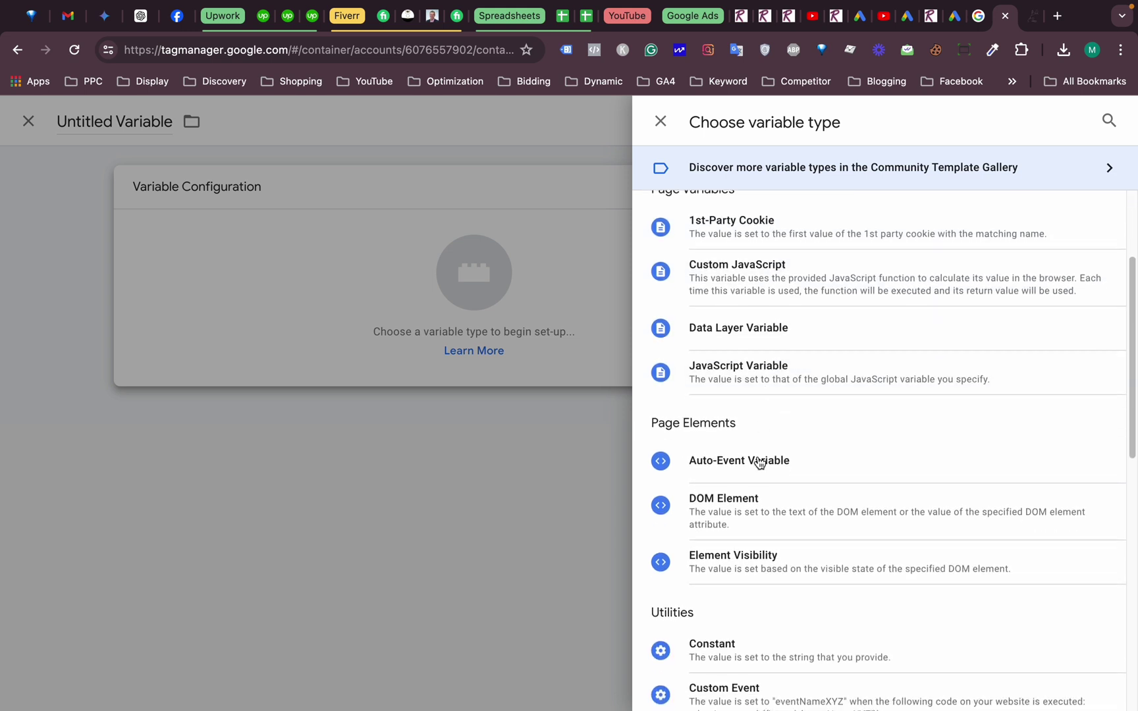
{"action": "left_click", "coordinate": [777, 506]}
{"action": "left_click", "coordinate": [391, 343]}
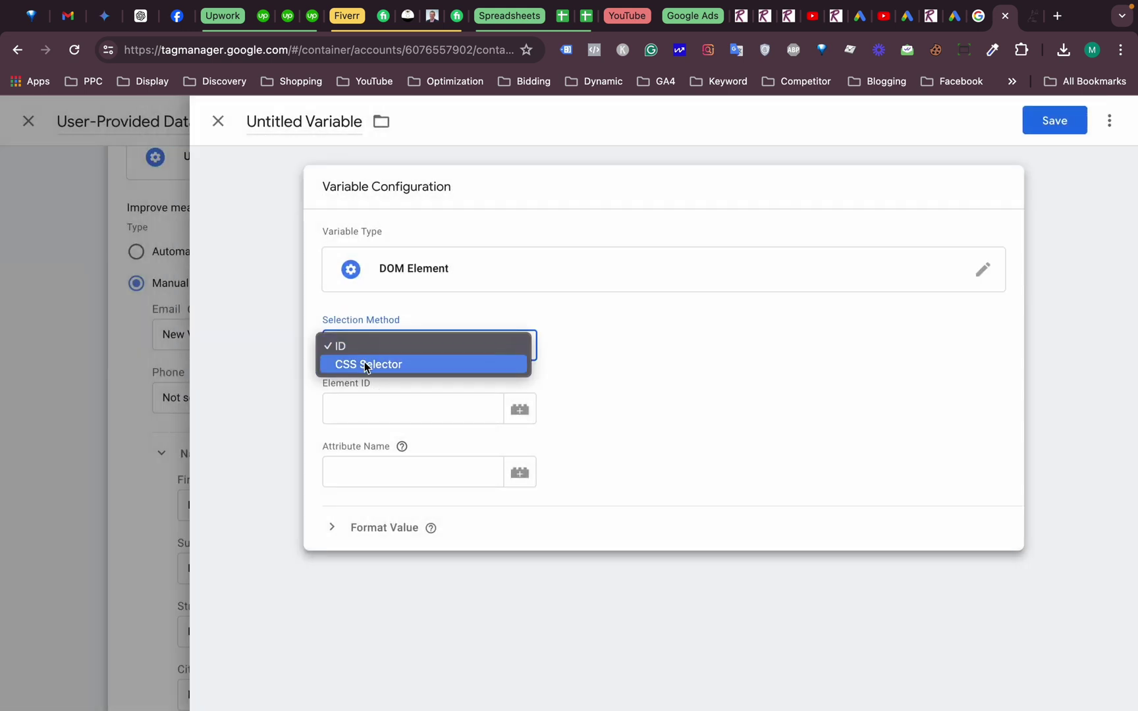
{"action": "left_click", "coordinate": [365, 362]}
{"action": "left_click", "coordinate": [377, 416]}
{"action": "left_click", "coordinate": [866, 127]}
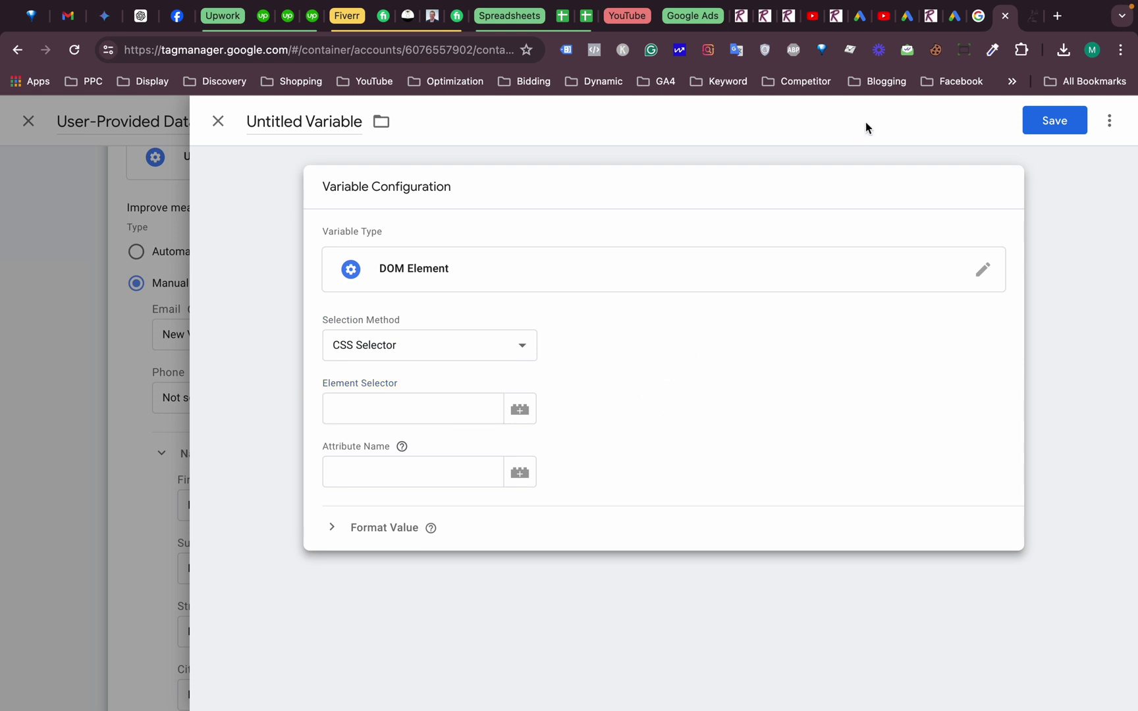
Step: Switch to the checkout page, inspect the billing email address field and copy its input element's CSS selector
{"action": "key", "text": "ctrl+Tab"}
{"action": "scroll", "coordinate": [157, 237], "scroll_direction": "up", "scroll_amount": 1}
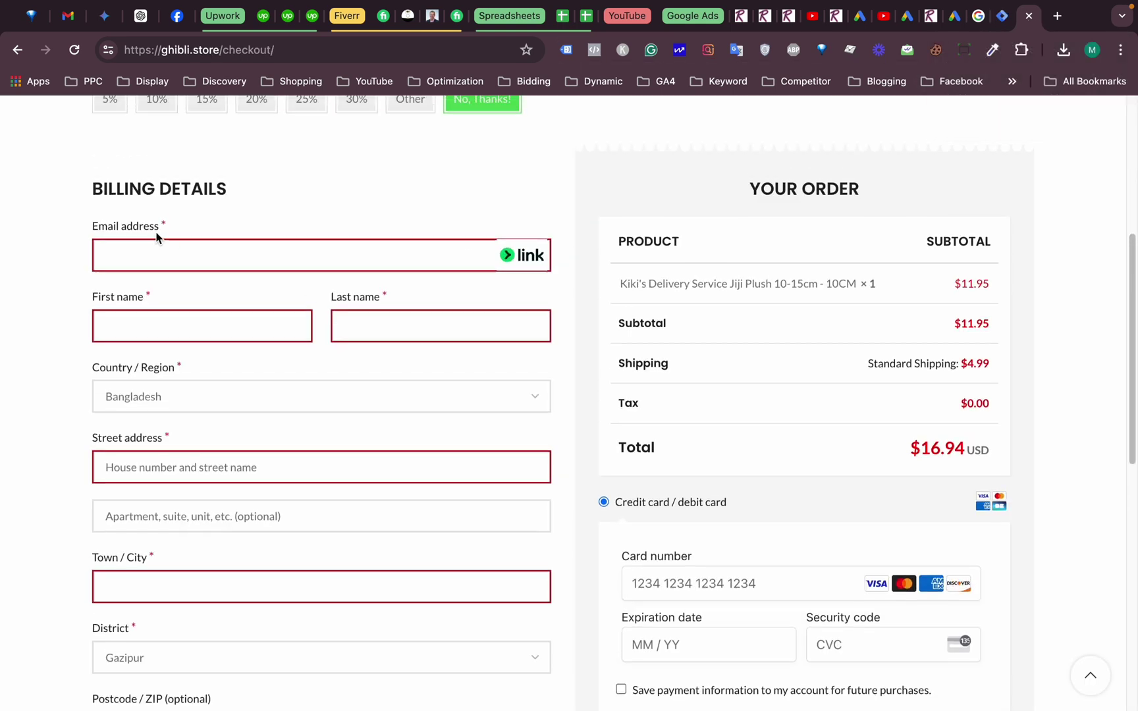
{"action": "left_click", "coordinate": [137, 252]}
{"action": "right_click", "coordinate": [137, 252]}
{"action": "right_click", "coordinate": [98, 257]}
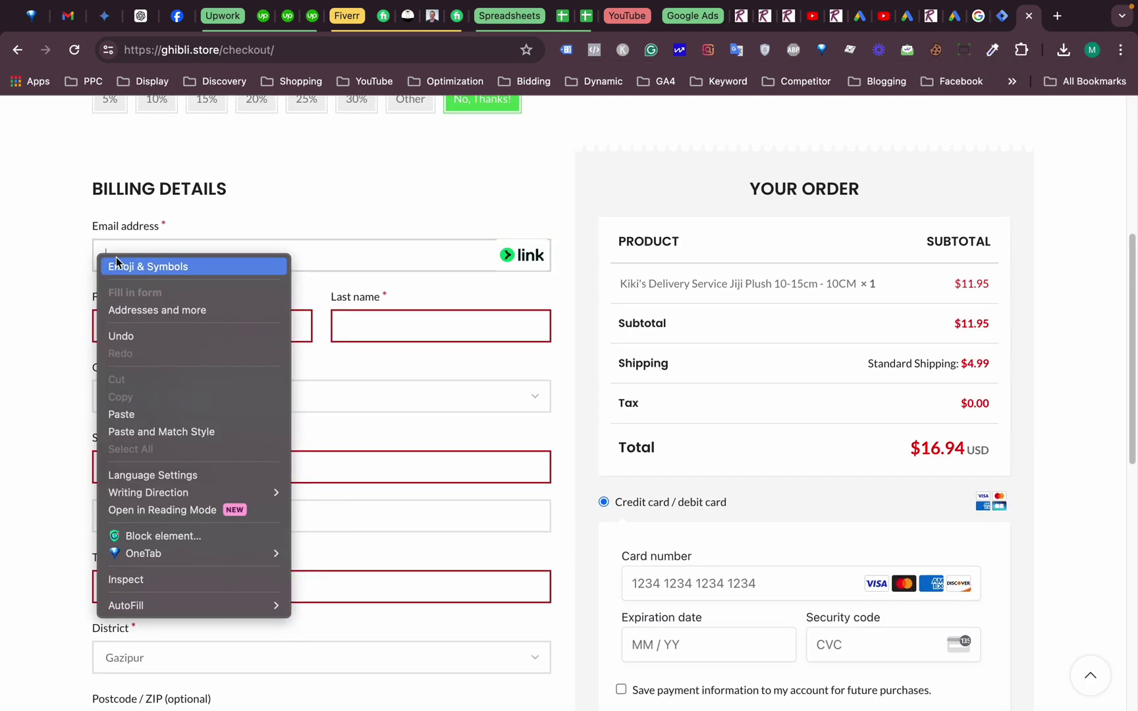
{"action": "left_click", "coordinate": [135, 579]}
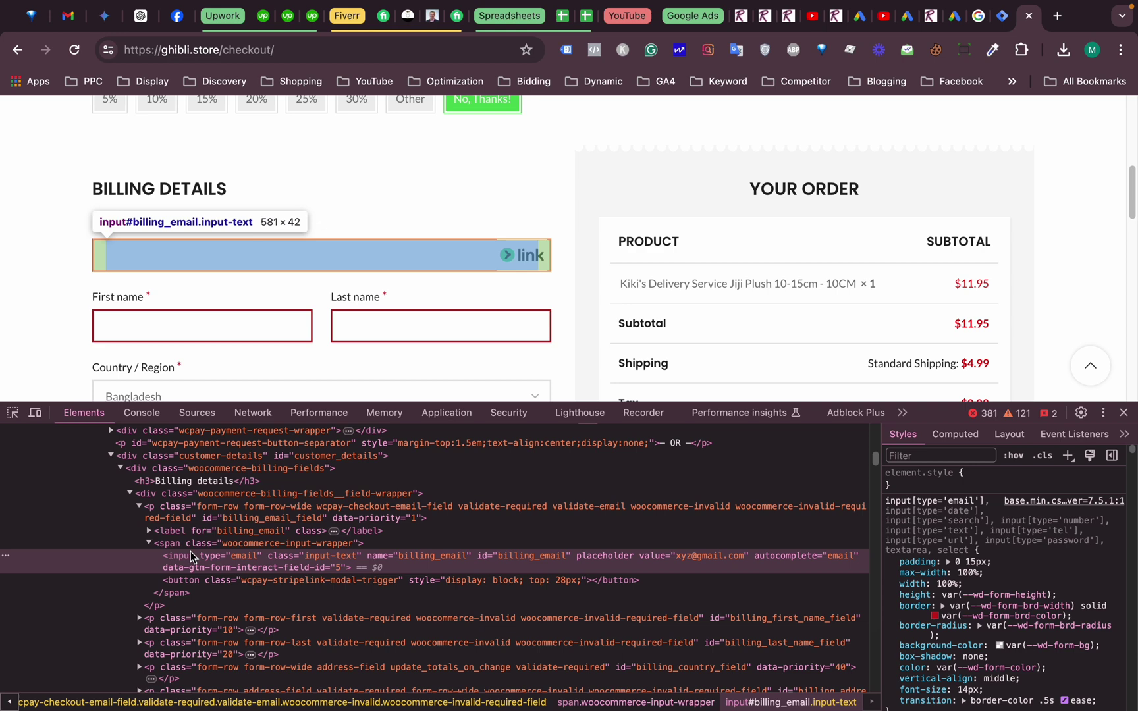
{"action": "right_click", "coordinate": [185, 562]}
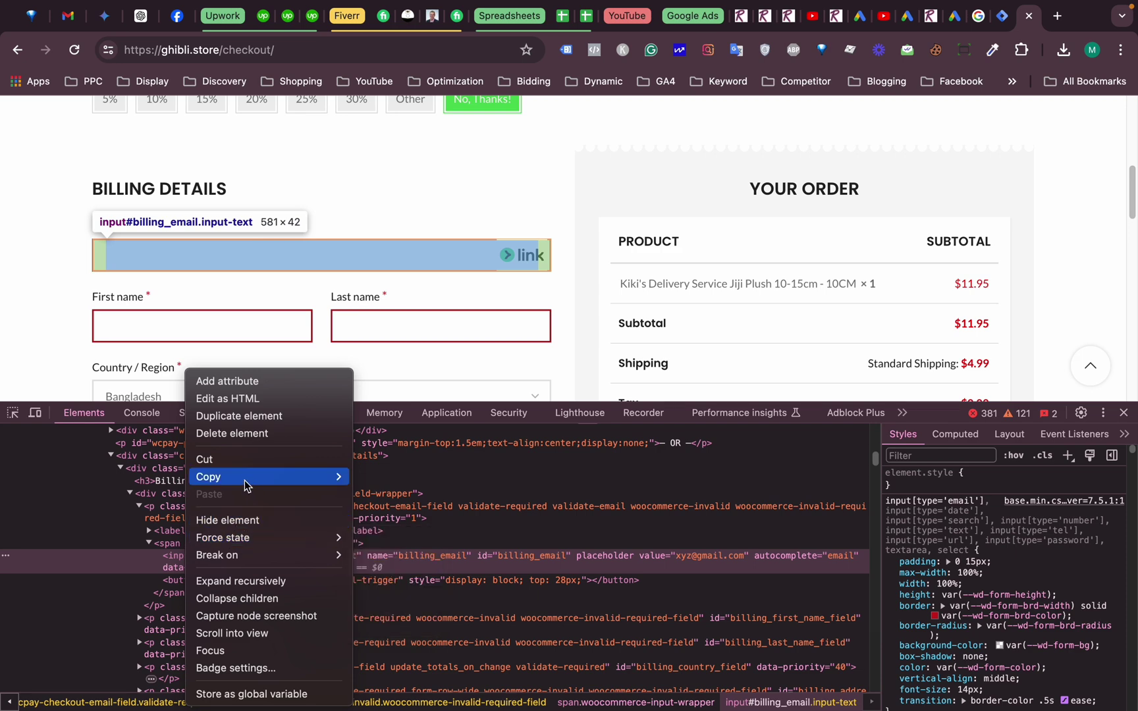
{"action": "mouse_move", "coordinate": [244, 478]}
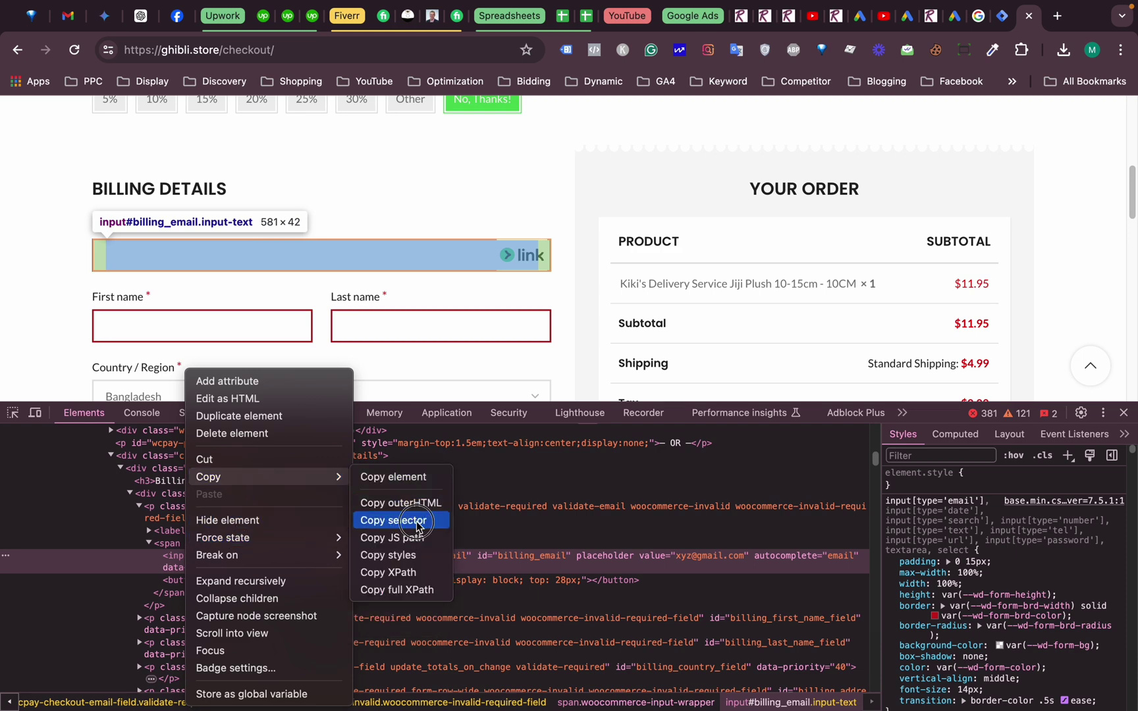
{"action": "left_click", "coordinate": [417, 521]}
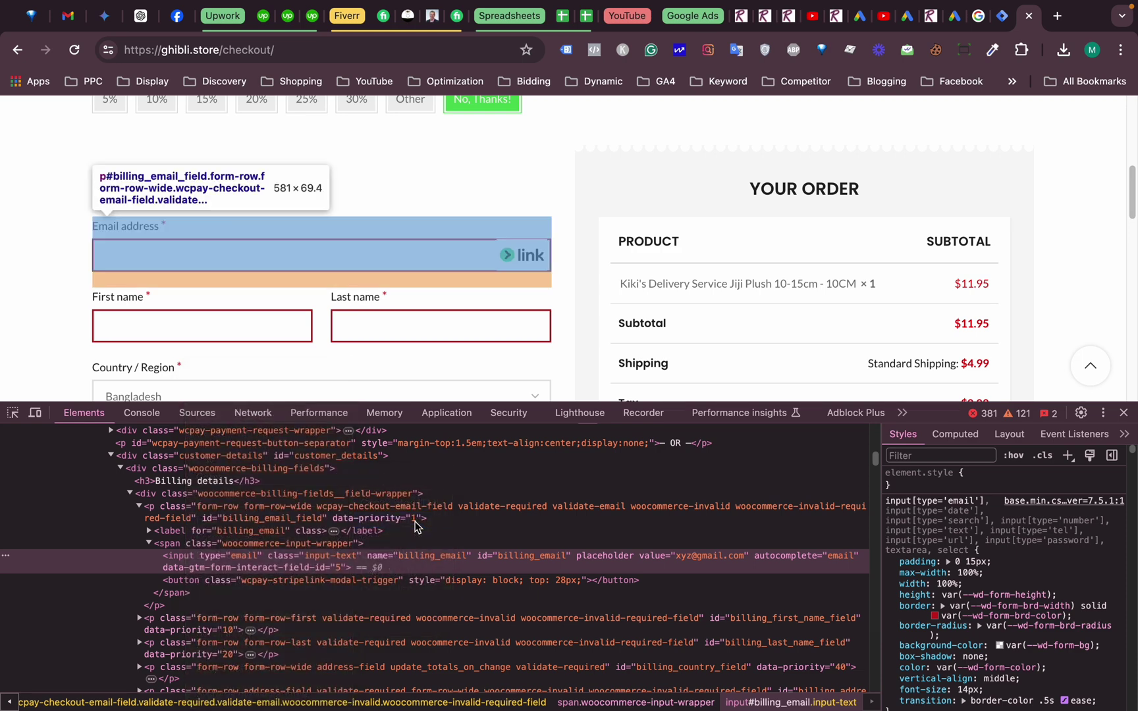
Step: Back in Google Tag Manager, set the element selector to #billing_email, name the variable "GEC - Email" and save it
{"action": "left_click", "coordinate": [1006, 21]}
{"action": "left_click", "coordinate": [374, 413]}
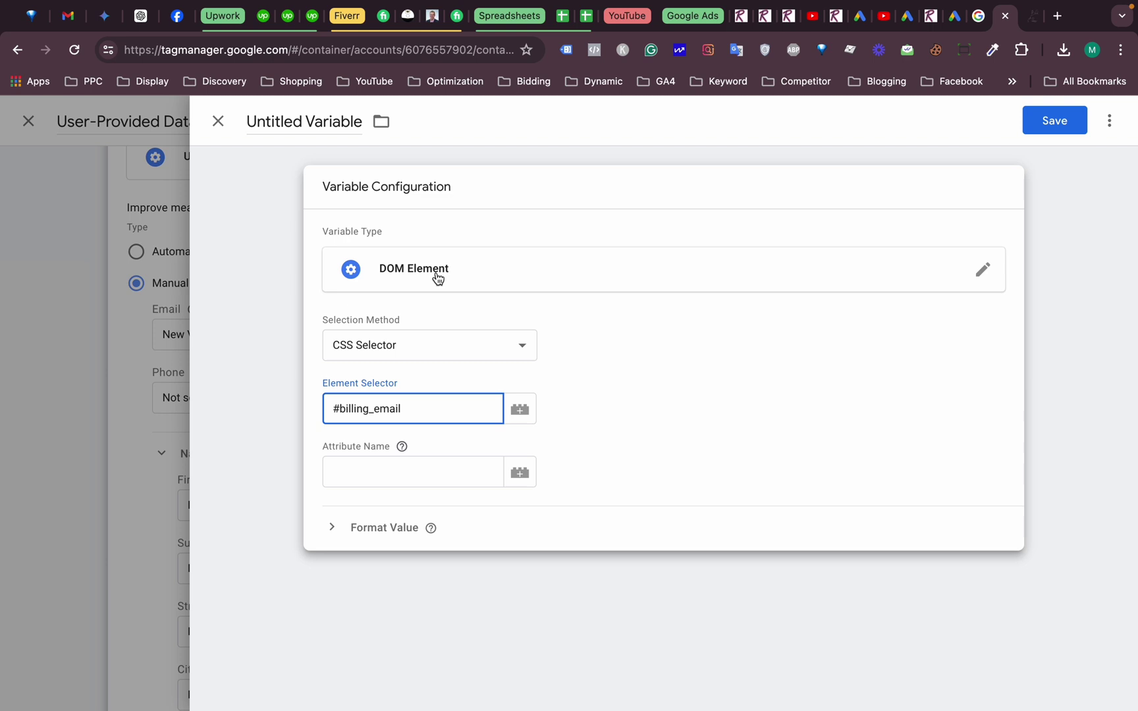
{"action": "left_click", "coordinate": [329, 121]}
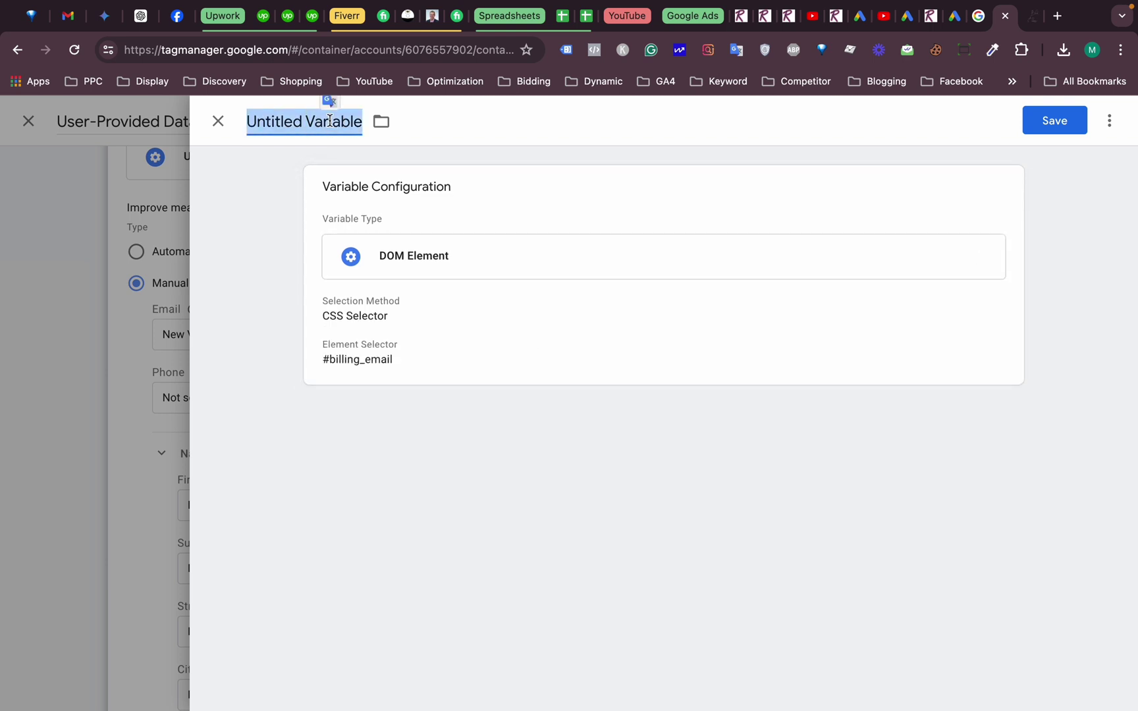
{"action": "key", "text": "BackSpace"}
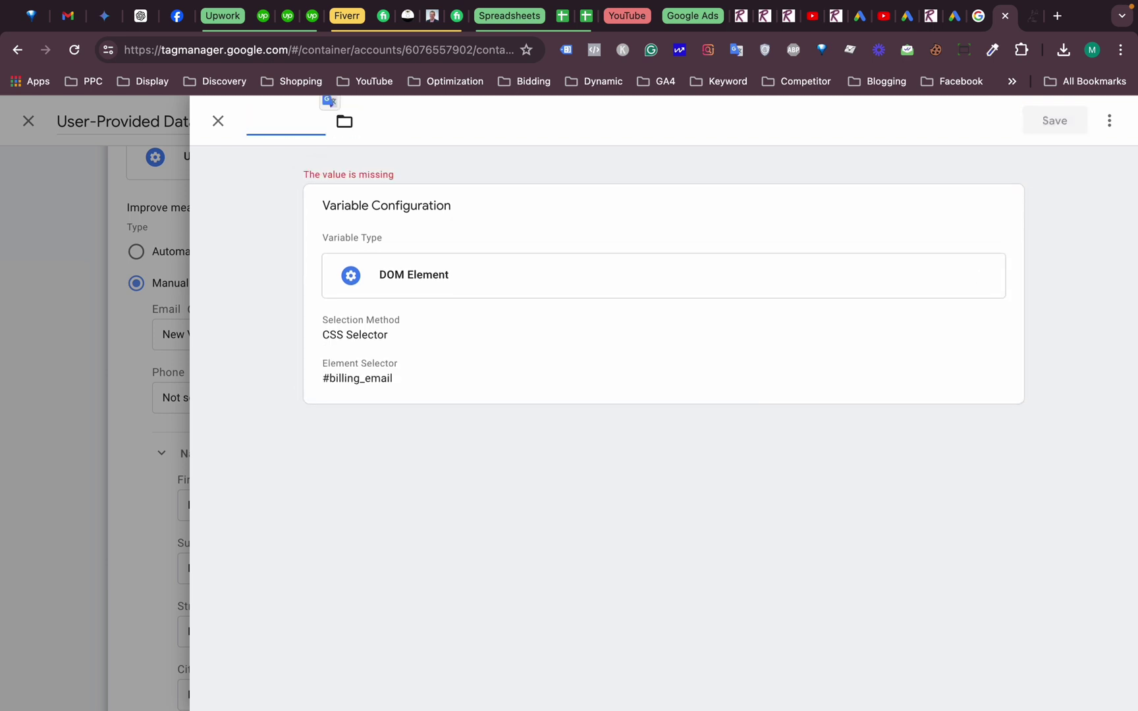
{"action": "type", "text": "GEC - Email"}
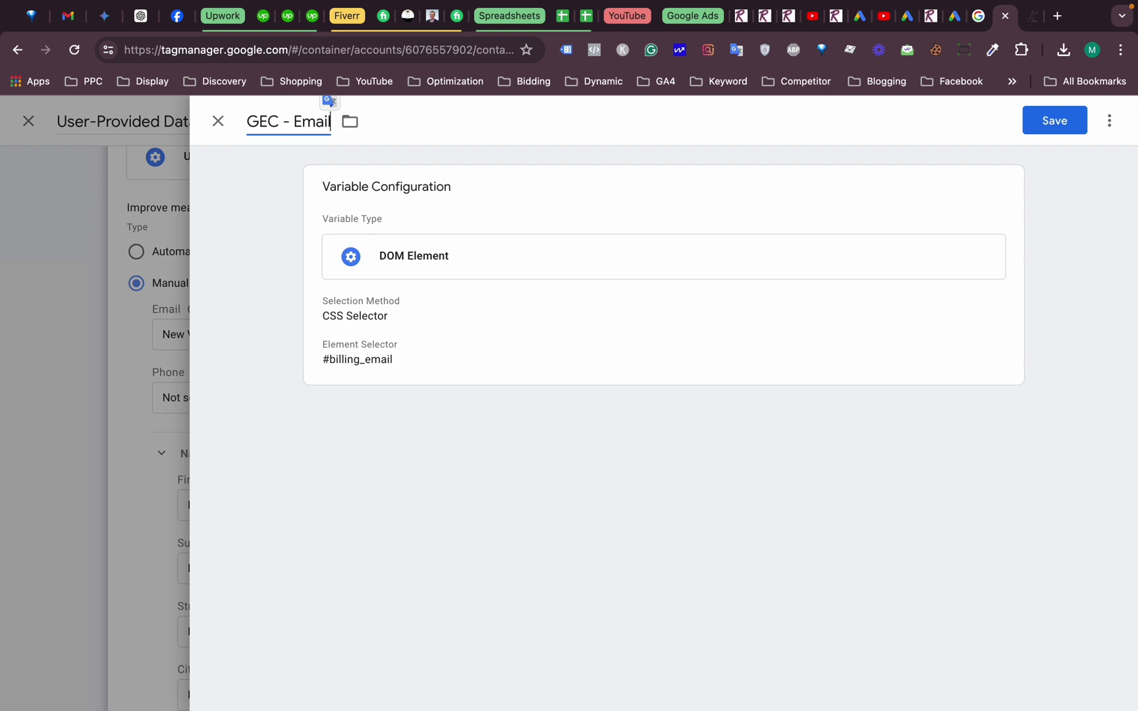
{"action": "left_click", "coordinate": [1036, 118]}
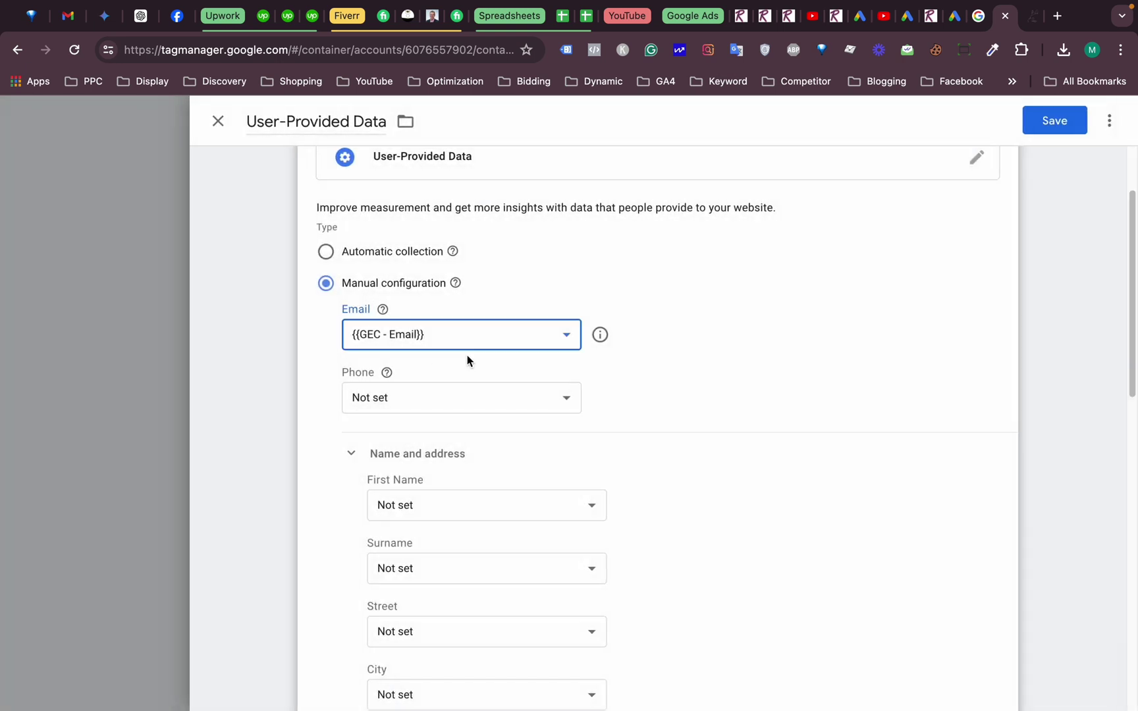
Step: Switch to the checkout page, inspect the billing phone field and copy its input element's CSS selector
{"action": "left_click", "coordinate": [430, 406]}
{"action": "left_click", "coordinate": [289, 344]}
{"action": "left_click", "coordinate": [1028, 23]}
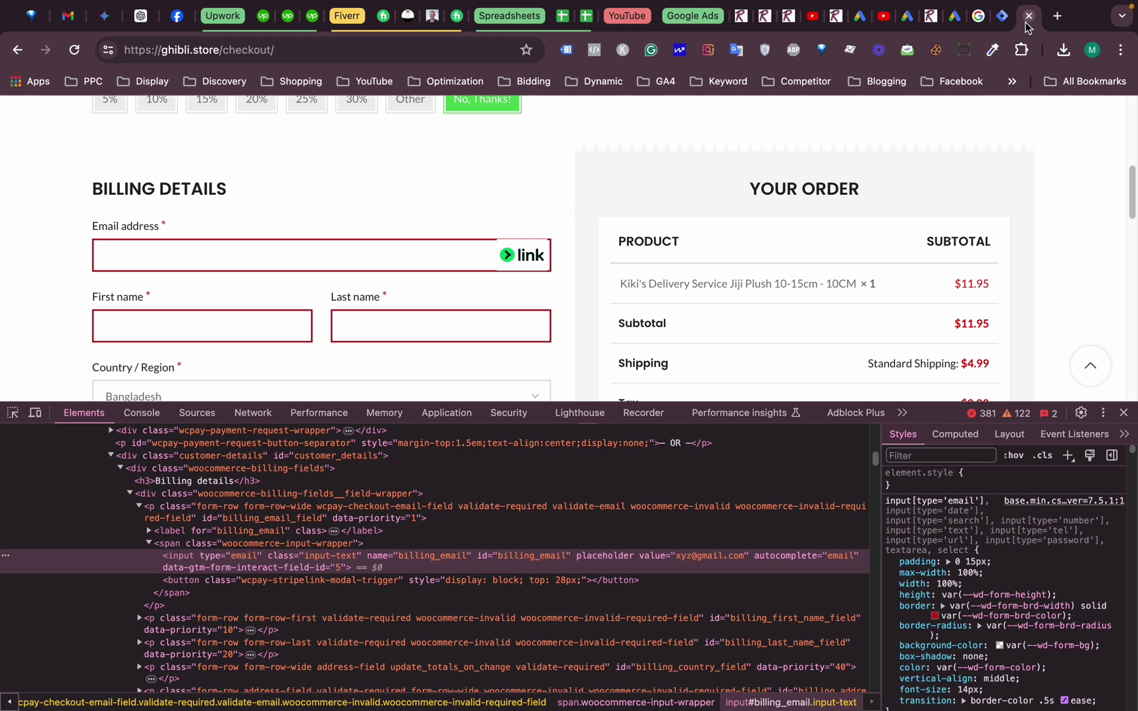
{"action": "scroll", "coordinate": [350, 316], "scroll_direction": "down", "scroll_amount": 10}
{"action": "scroll", "coordinate": [342, 318], "scroll_direction": "up", "scroll_amount": 1}
{"action": "left_click", "coordinate": [254, 270]}
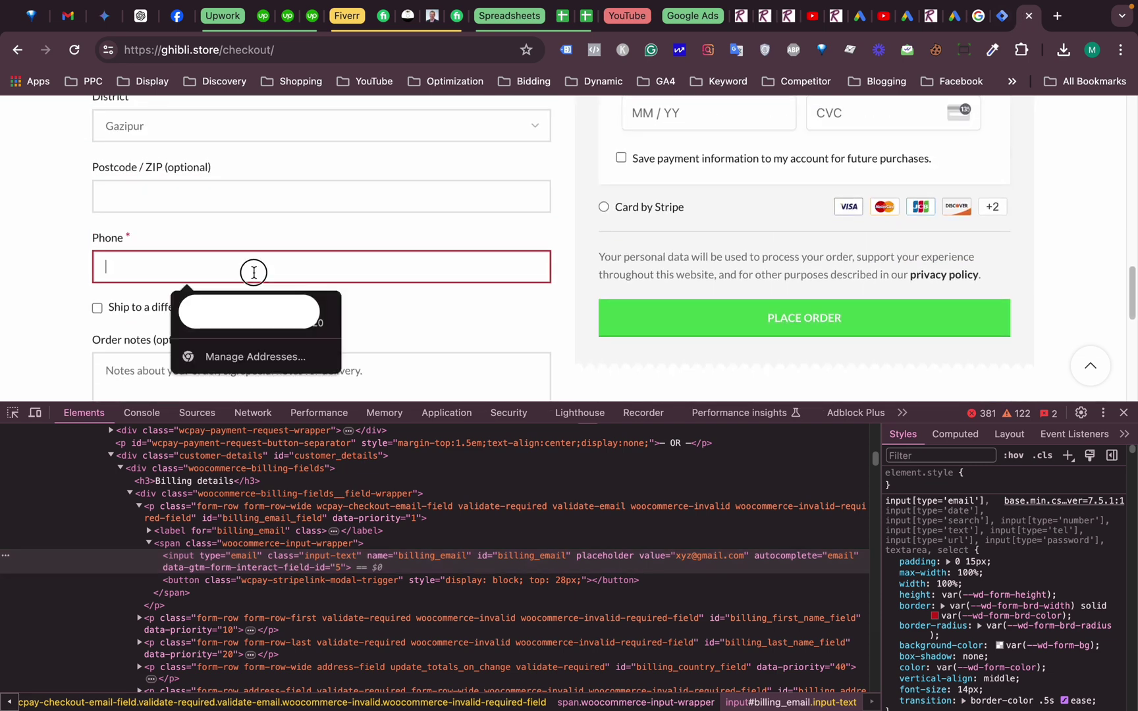
{"action": "right_click", "coordinate": [254, 267]}
{"action": "left_click", "coordinate": [319, 567]}
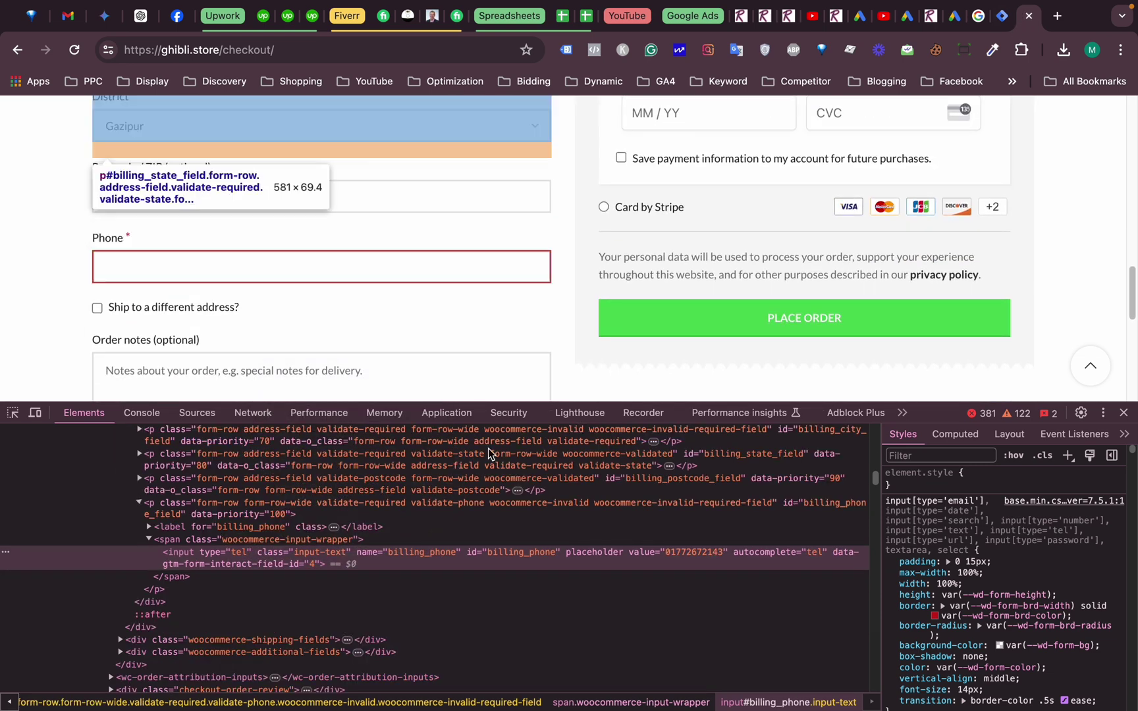
{"action": "right_click", "coordinate": [209, 562]}
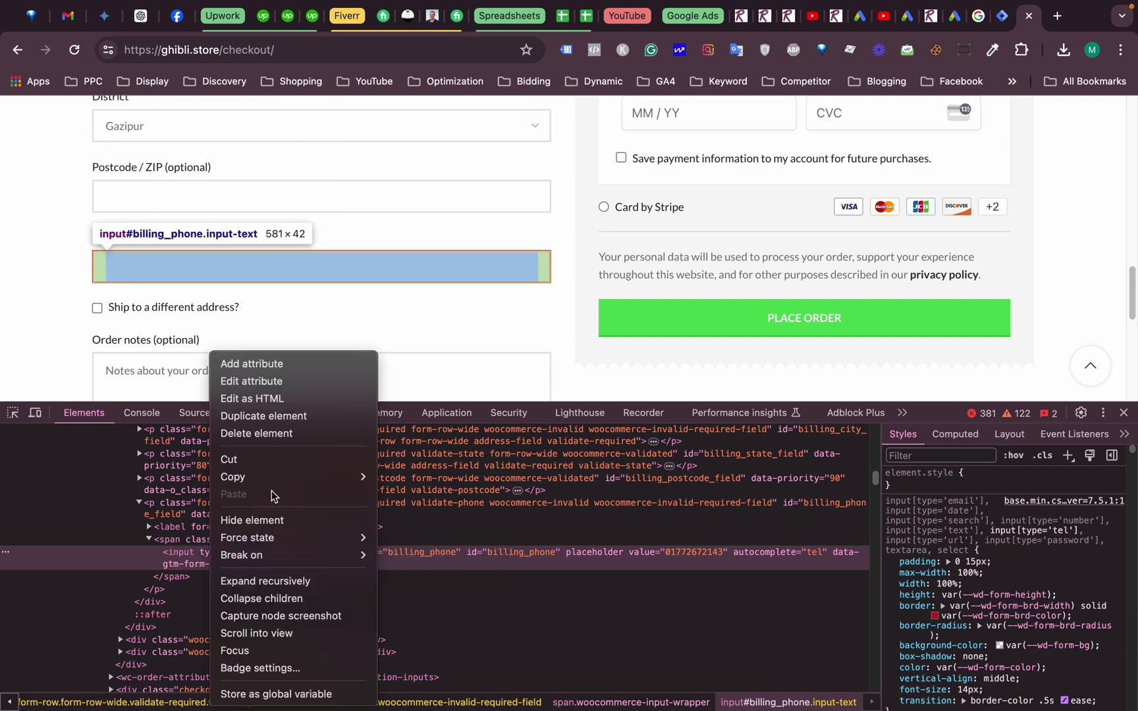
{"action": "mouse_move", "coordinate": [246, 476]}
{"action": "left_click", "coordinate": [460, 520]}
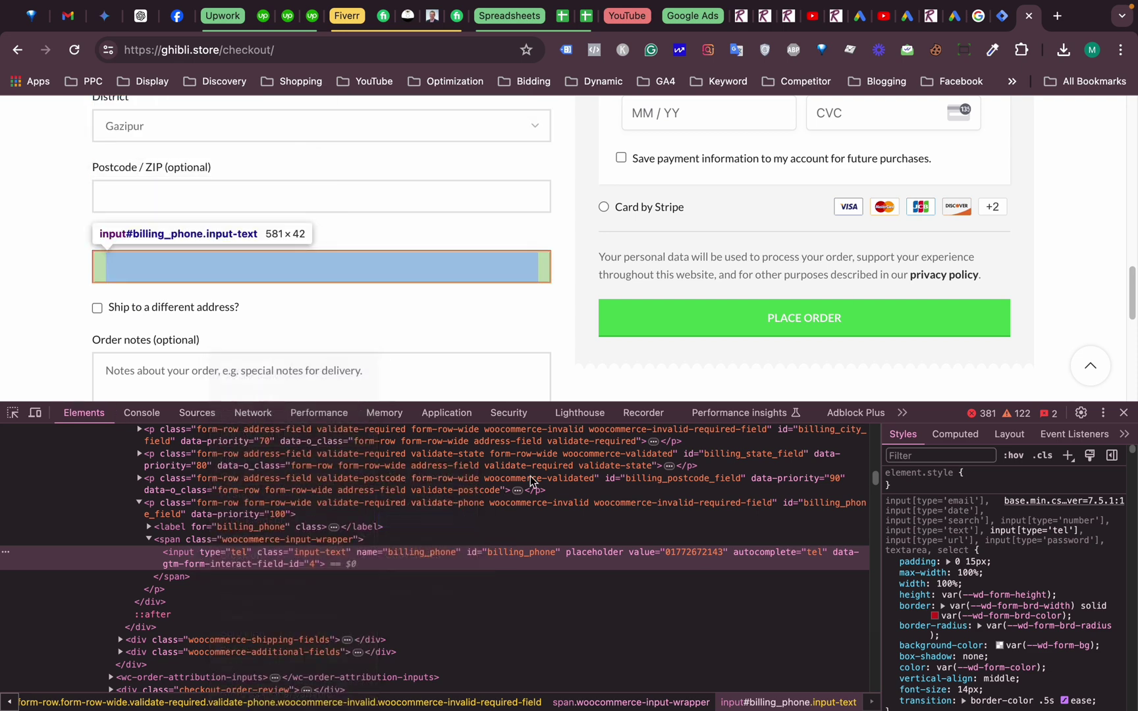
Step: In Google Tag Manager, create a new variable for Phone with the DOM Element type and the CSS Selector method
{"action": "left_click", "coordinate": [1003, 18]}
{"action": "left_click", "coordinate": [450, 399]}
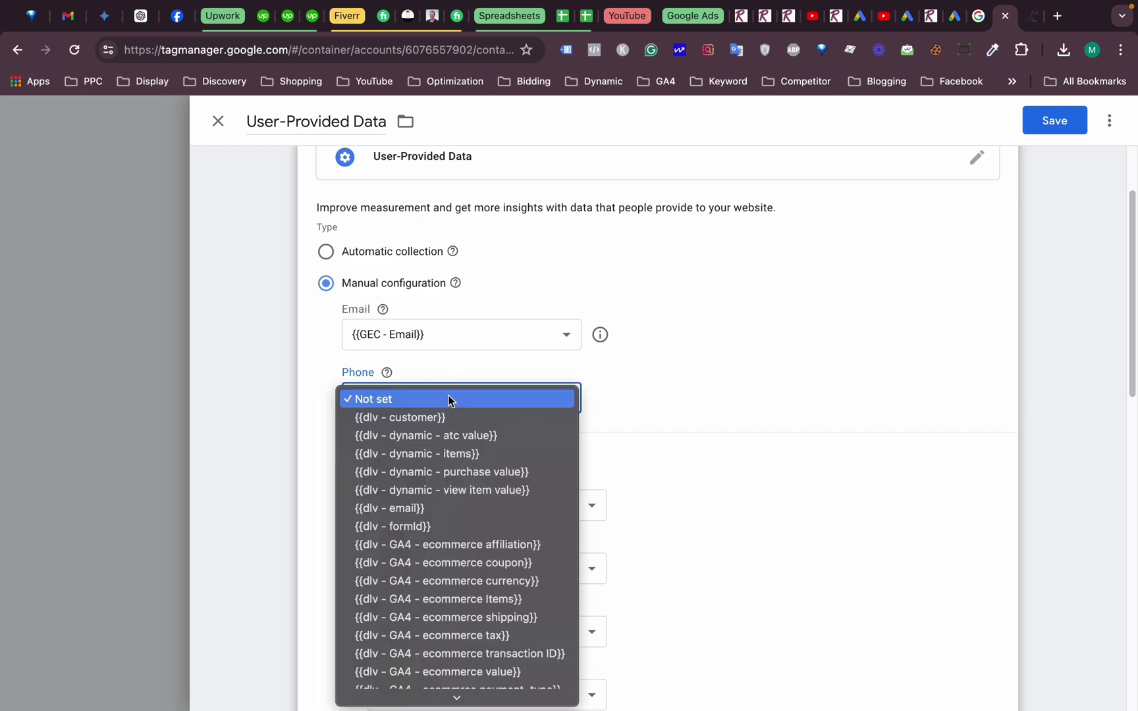
{"action": "left_click", "coordinate": [382, 695]}
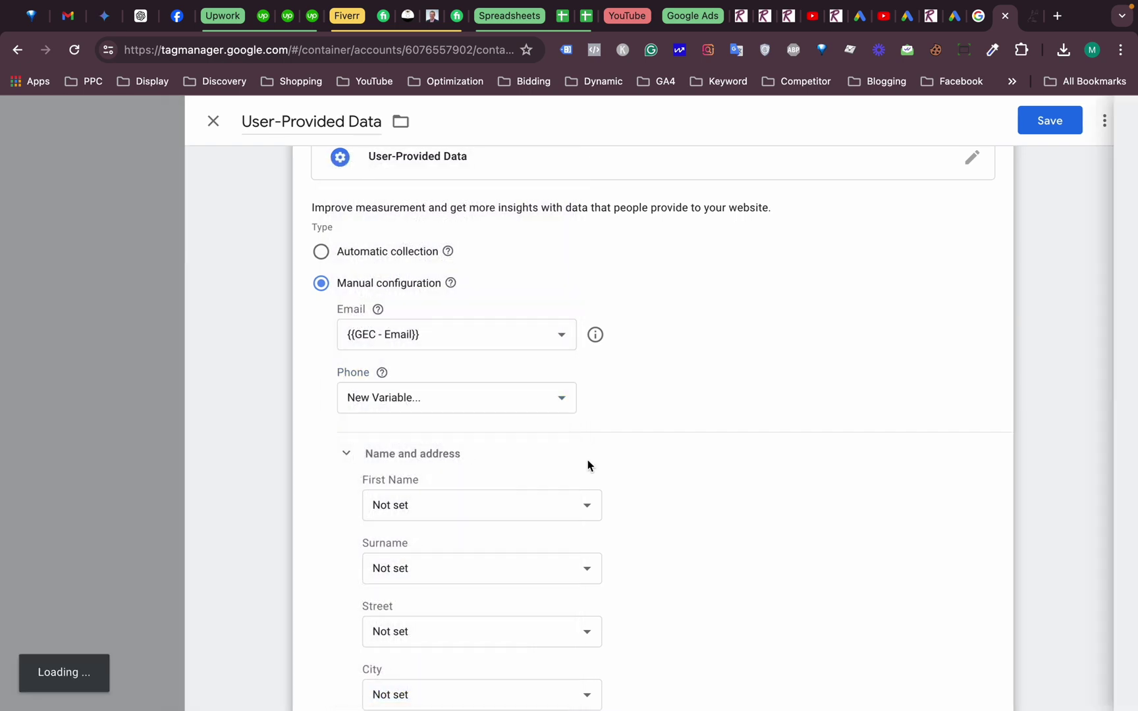
{"action": "scroll", "coordinate": [817, 509], "scroll_direction": "down", "scroll_amount": 5}
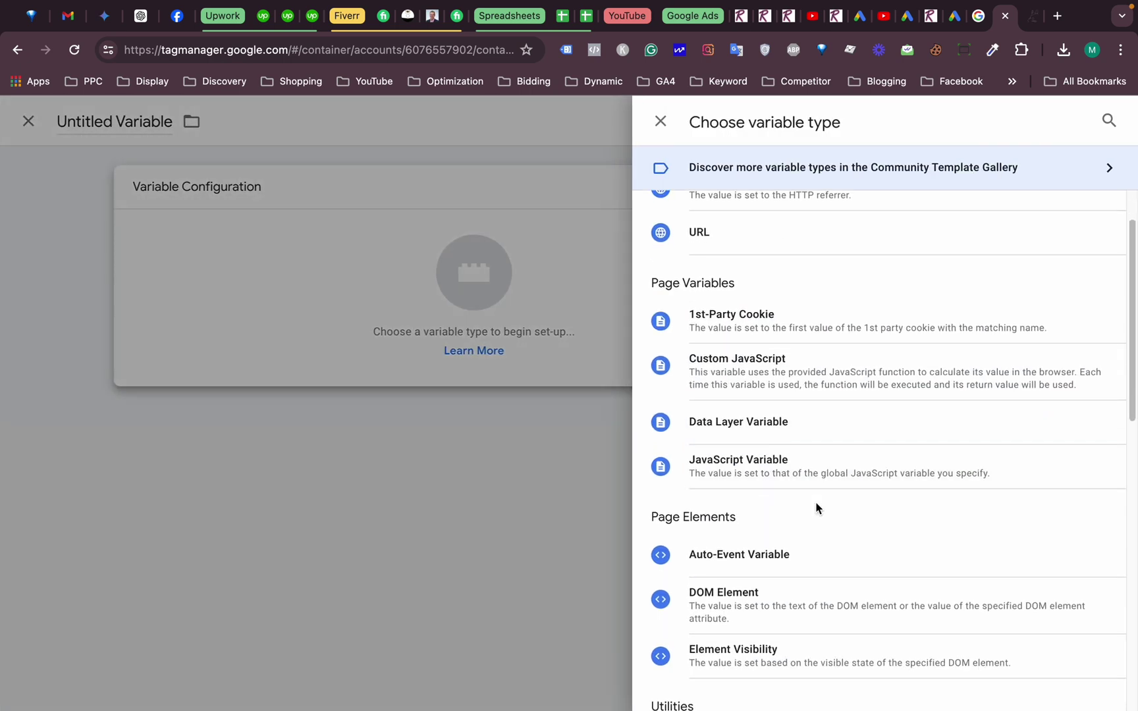
{"action": "left_click", "coordinate": [777, 435]}
{"action": "left_click", "coordinate": [435, 359]}
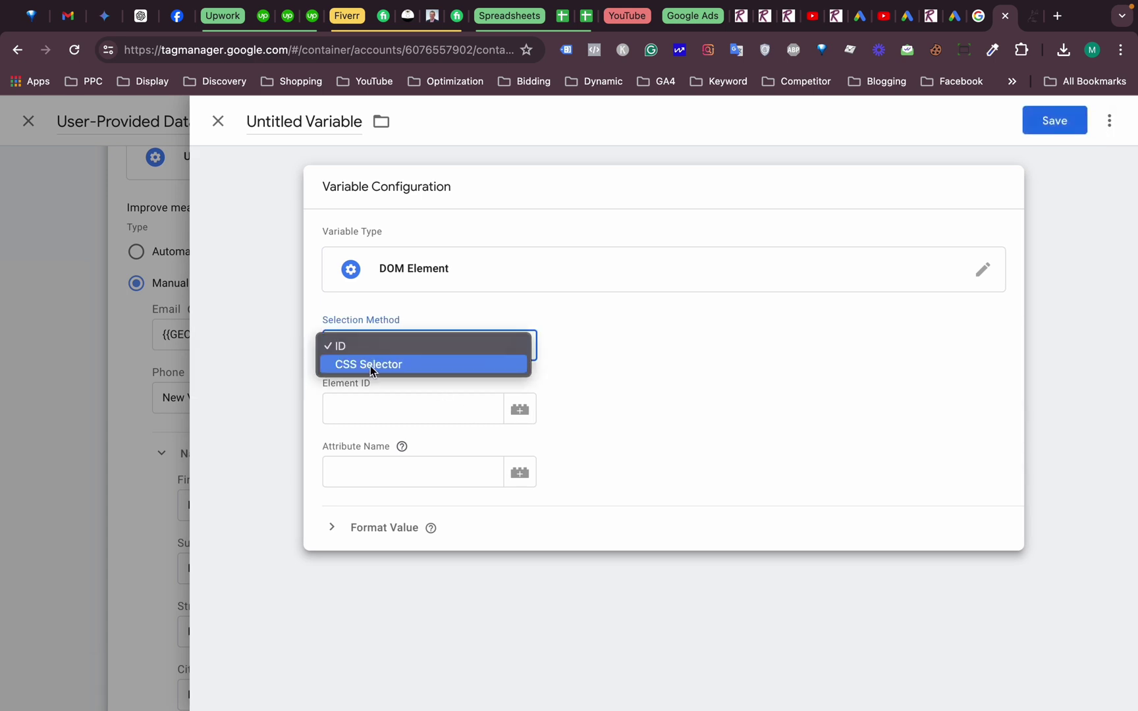
{"action": "left_click", "coordinate": [367, 366]}
Step: Set the phone variable's element selector to #billing_phone, name it "GEC - Phone" and save it
{"action": "left_click", "coordinate": [375, 407]}
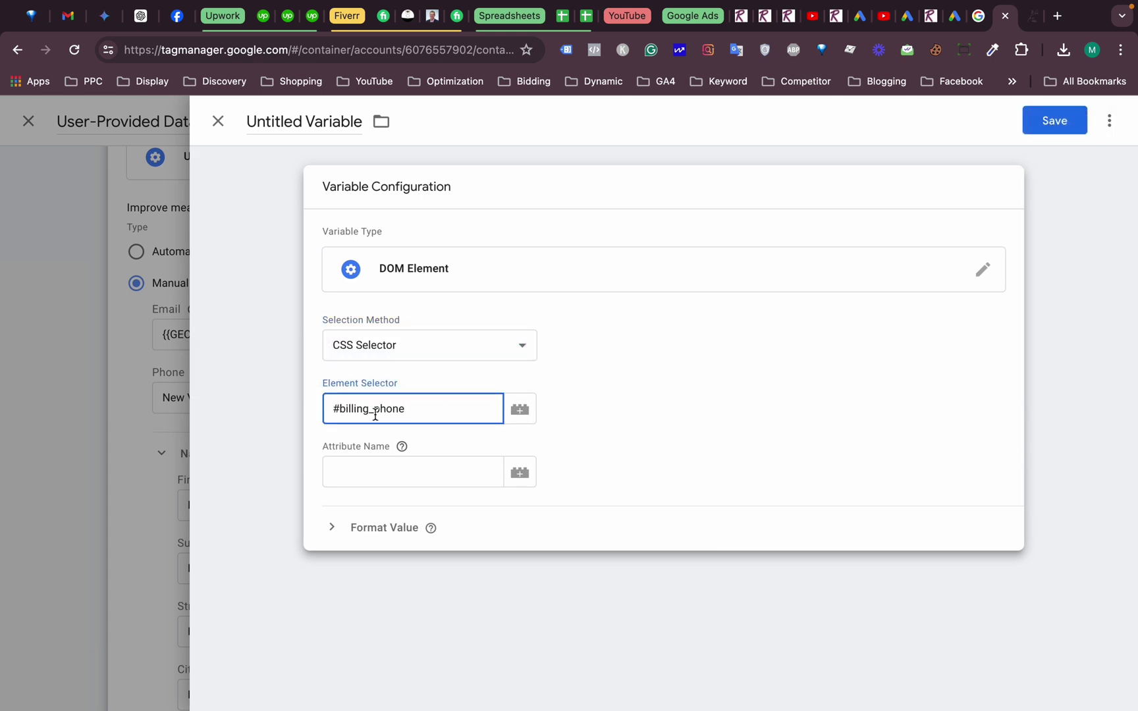
{"action": "left_click", "coordinate": [346, 121]}
{"action": "type", "text": "GEC - Phone"}
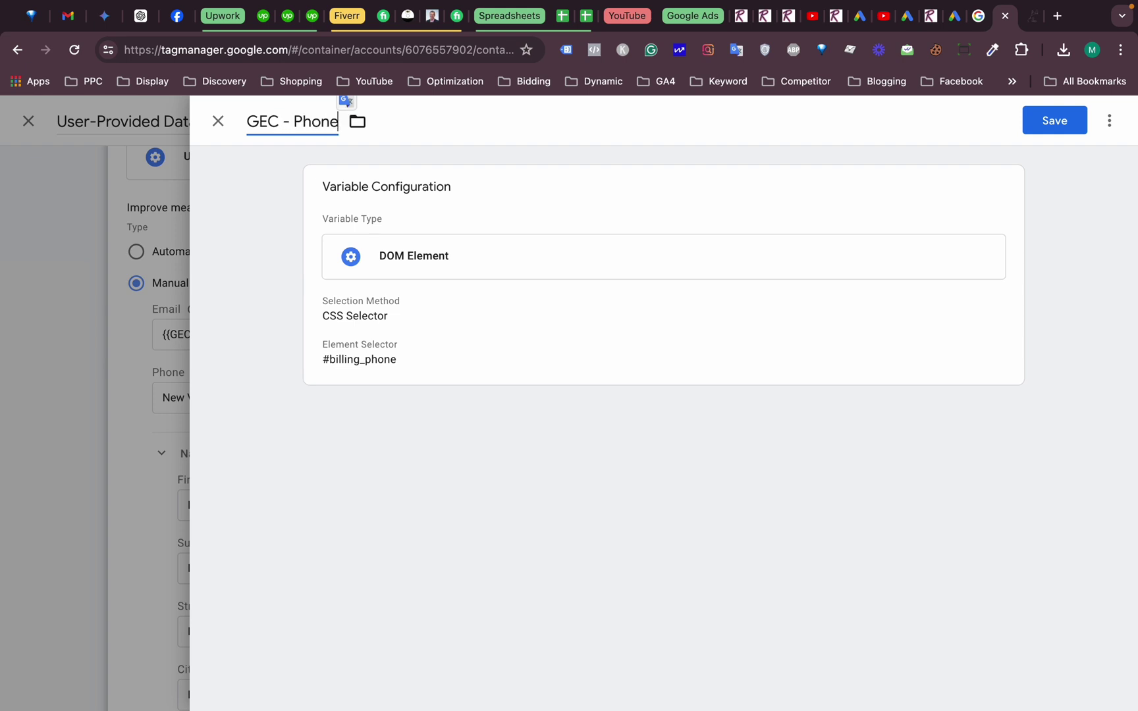
{"action": "left_click", "coordinate": [1048, 129]}
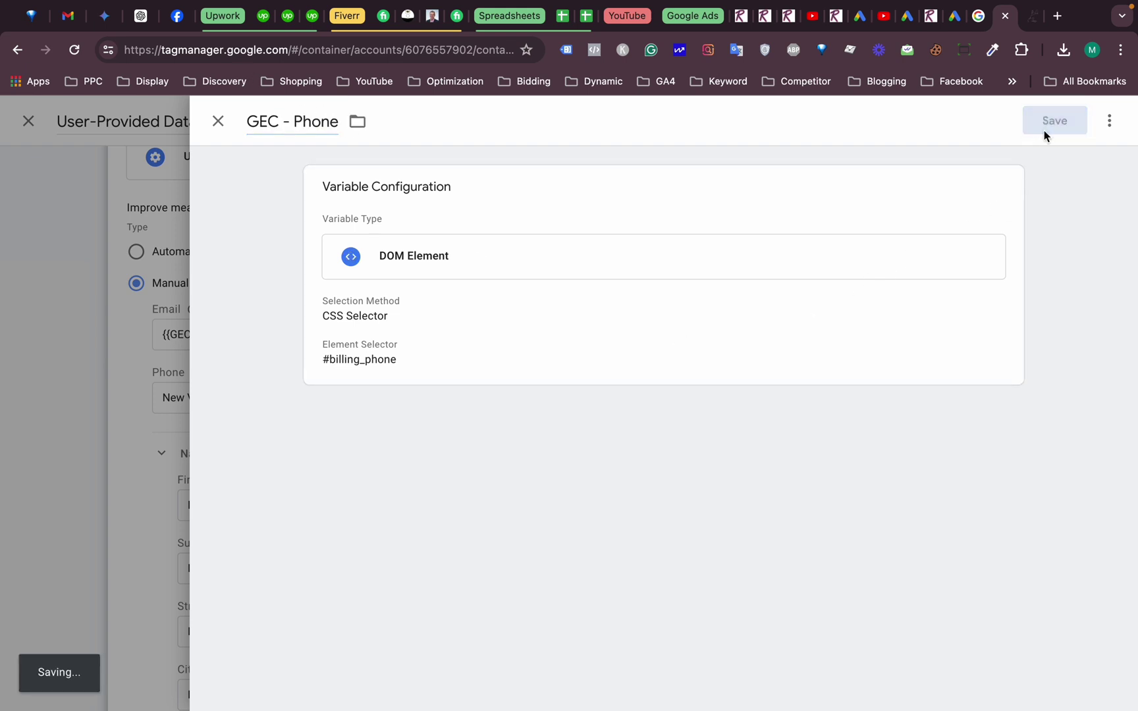
{"action": "left_click", "coordinate": [1033, 16]}
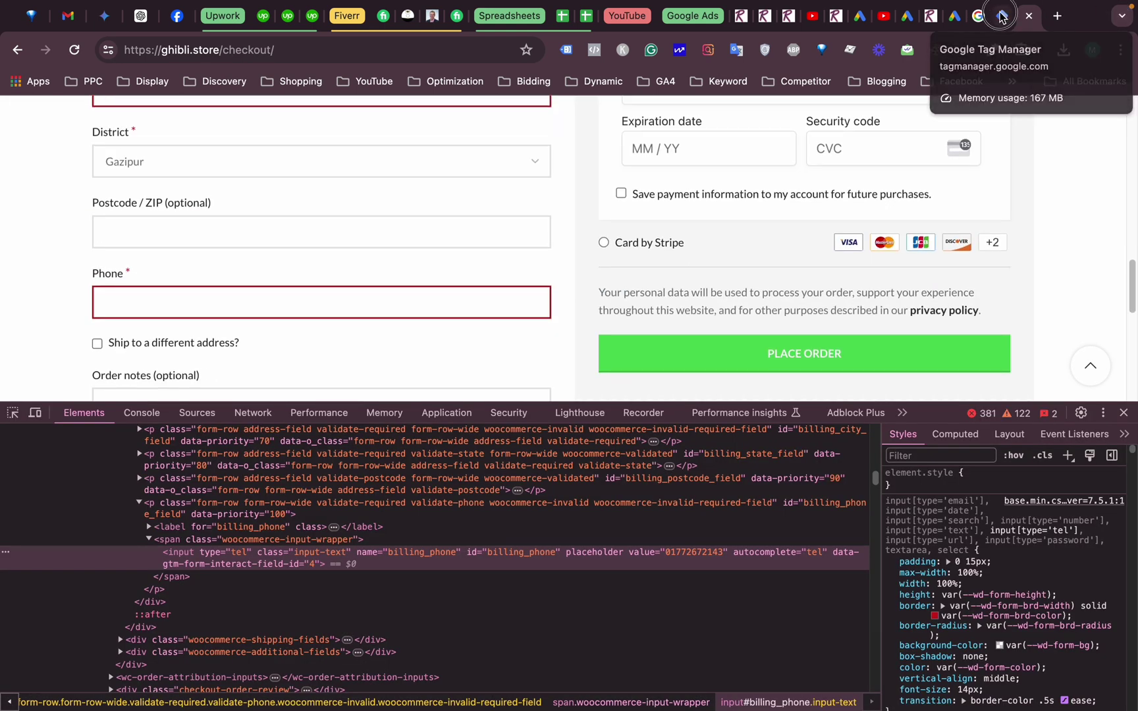
{"action": "key", "text": "super+w"}
{"action": "scroll", "coordinate": [390, 349], "scroll_direction": "down", "scroll_amount": 3}
{"action": "left_click", "coordinate": [457, 379]}
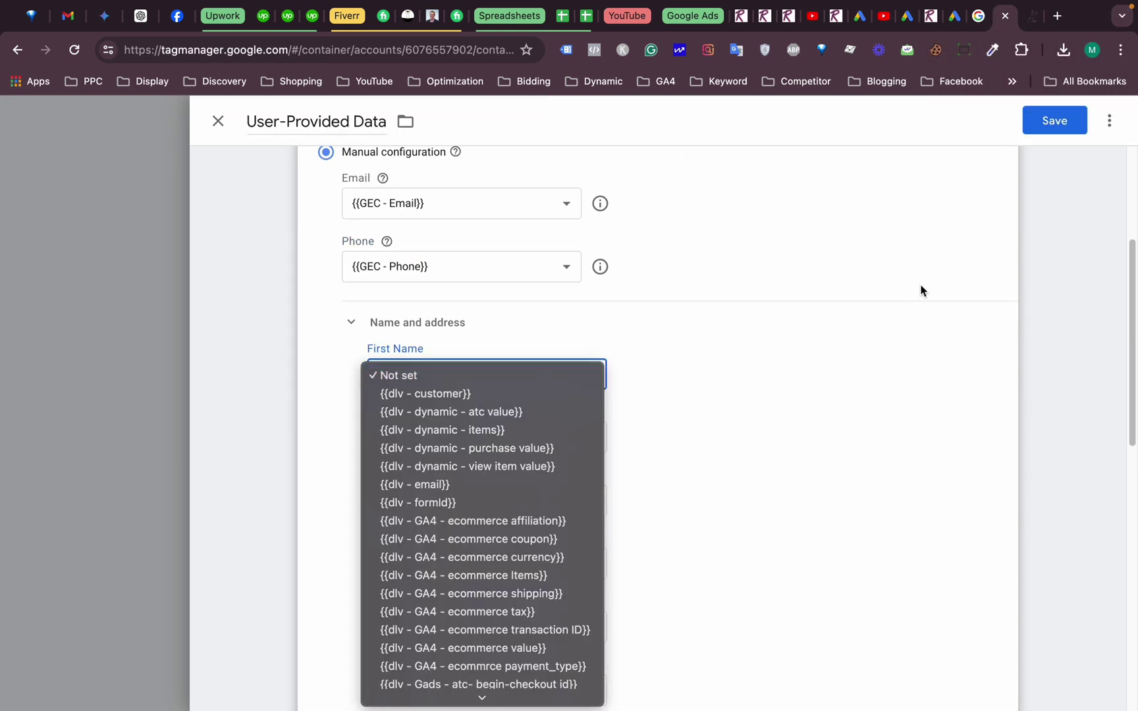
{"action": "left_click", "coordinate": [920, 283]}
Step: Switch to the checkout page, inspect the billing first name field and copy its input element's CSS selector
{"action": "left_click", "coordinate": [1032, 16]}
{"action": "scroll", "coordinate": [216, 292], "scroll_direction": "up", "scroll_amount": 5}
{"action": "right_click", "coordinate": [170, 323]}
{"action": "left_click", "coordinate": [185, 645]}
{"action": "right_click", "coordinate": [213, 360]}
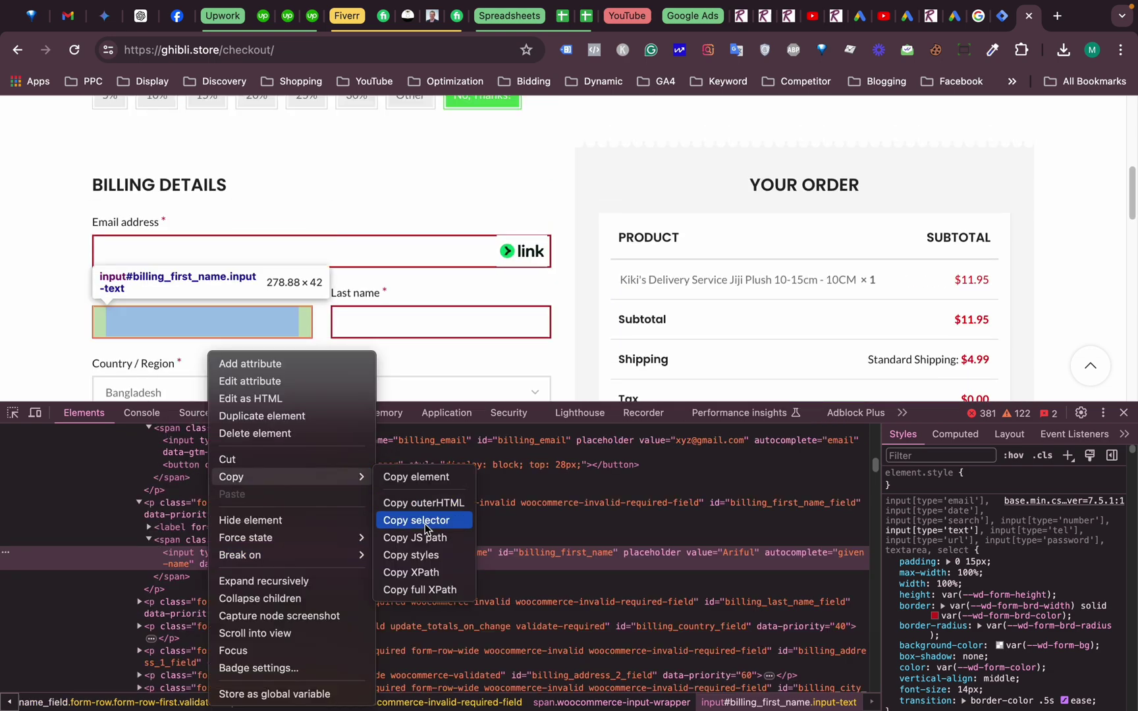
{"action": "left_click", "coordinate": [419, 518]}
Step: In Google Tag Manager, create a DOM Element variable for First Name with CSS selector #billing_first_name and name it "GEC - First name"
{"action": "key", "text": "super+alt+Left"}
{"action": "key", "text": "space"}
{"action": "left_click", "coordinate": [419, 694]}
{"action": "left_click", "coordinate": [424, 345]}
{"action": "left_click", "coordinate": [381, 364]}
{"action": "key", "text": "super+v"}
{"action": "left_click", "coordinate": [305, 124]}
{"action": "type", "text": "GEC - First name"}
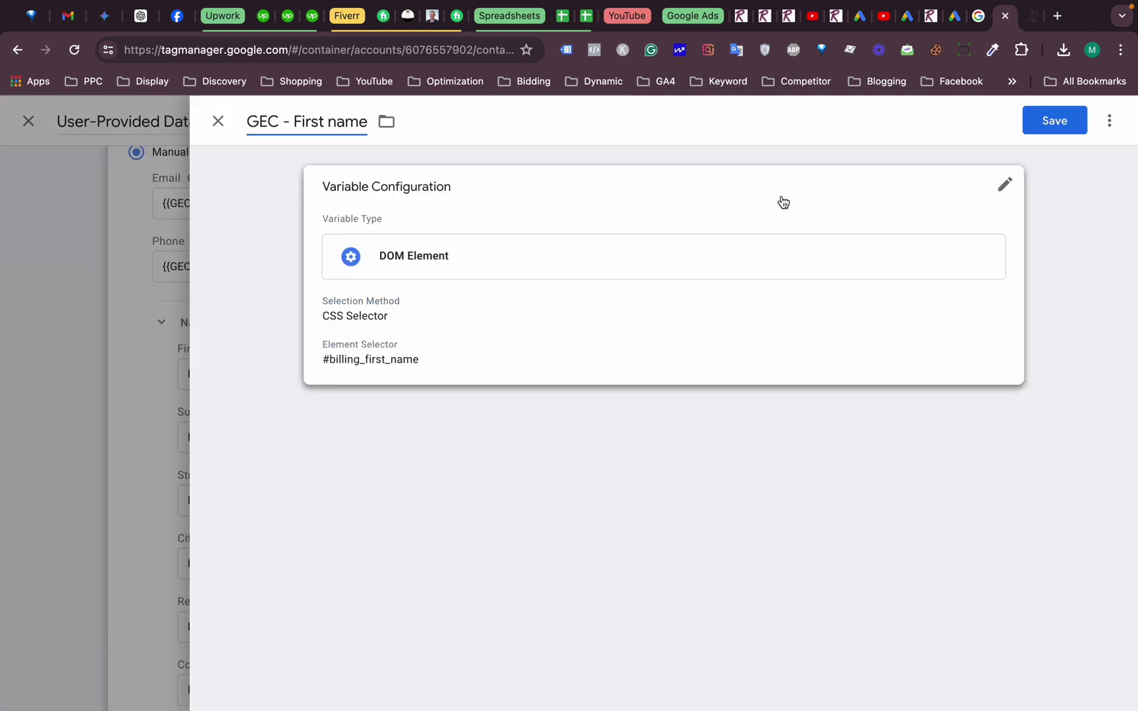
Step: Switch to the checkout page, inspect the billing last name field and copy its input element's CSS selector
{"action": "key", "text": "super+alt+Right"}
{"action": "right_click", "coordinate": [365, 299]}
{"action": "left_click", "coordinate": [394, 624]}
{"action": "right_click", "coordinate": [234, 500]}
{"action": "left_click", "coordinate": [457, 519]}
Step: In Google Tag Manager, create a DOM Element variable for Surname with the copied selector, name it "GEC - Last name" and save it
{"action": "key", "text": "super+alt+Left"}
{"action": "left_click", "coordinate": [461, 411]}
{"action": "left_click", "coordinate": [409, 487]}
{"action": "left_click", "coordinate": [539, 267]}
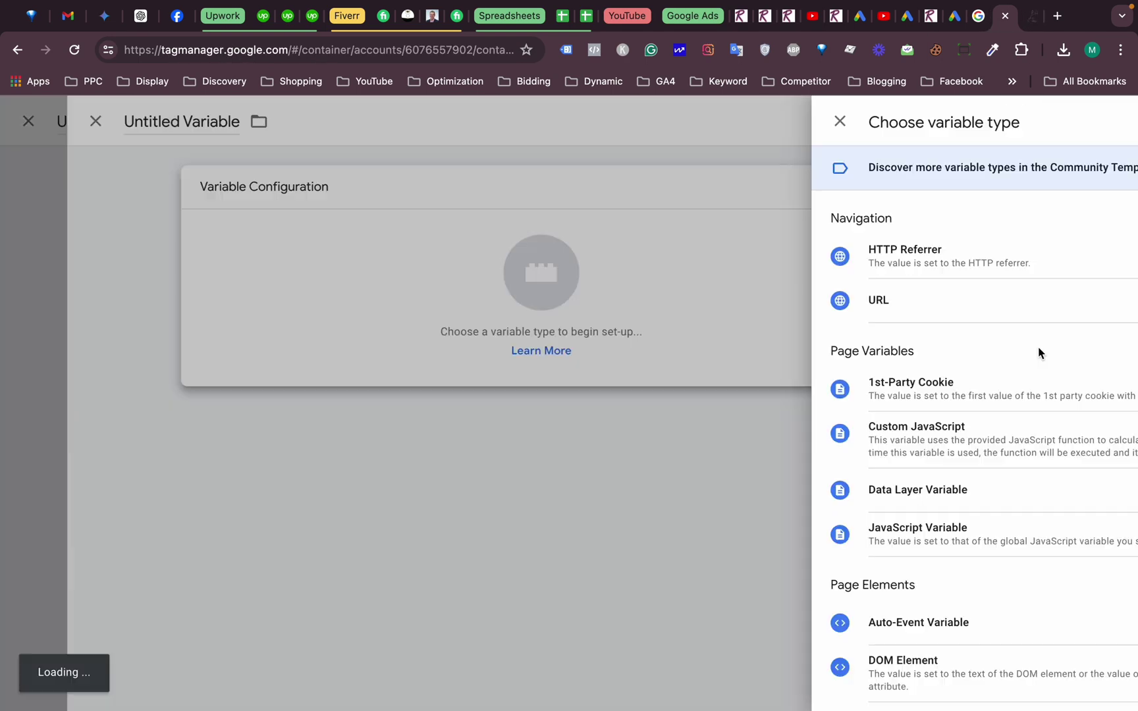
{"action": "left_click", "coordinate": [876, 662]}
{"action": "key", "text": "super+v"}
{"action": "left_click", "coordinate": [305, 124]}
{"action": "type", "text": "GEC - Last name"}
{"action": "left_click", "coordinate": [1054, 121]}
Step: Switch to the checkout page, inspect the Country / Region field and copy its element's CSS selector
{"action": "key", "text": "super+alt+Right"}
{"action": "right_click", "coordinate": [294, 285]}
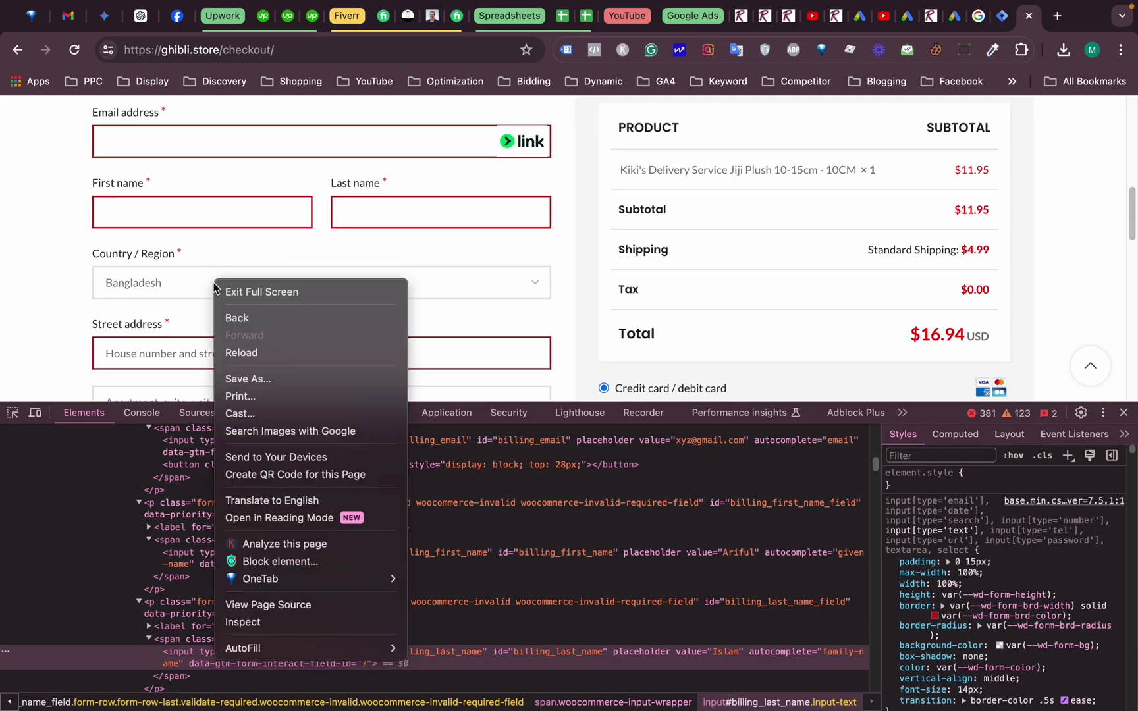
{"action": "left_click", "coordinate": [342, 619]}
{"action": "right_click", "coordinate": [294, 552]}
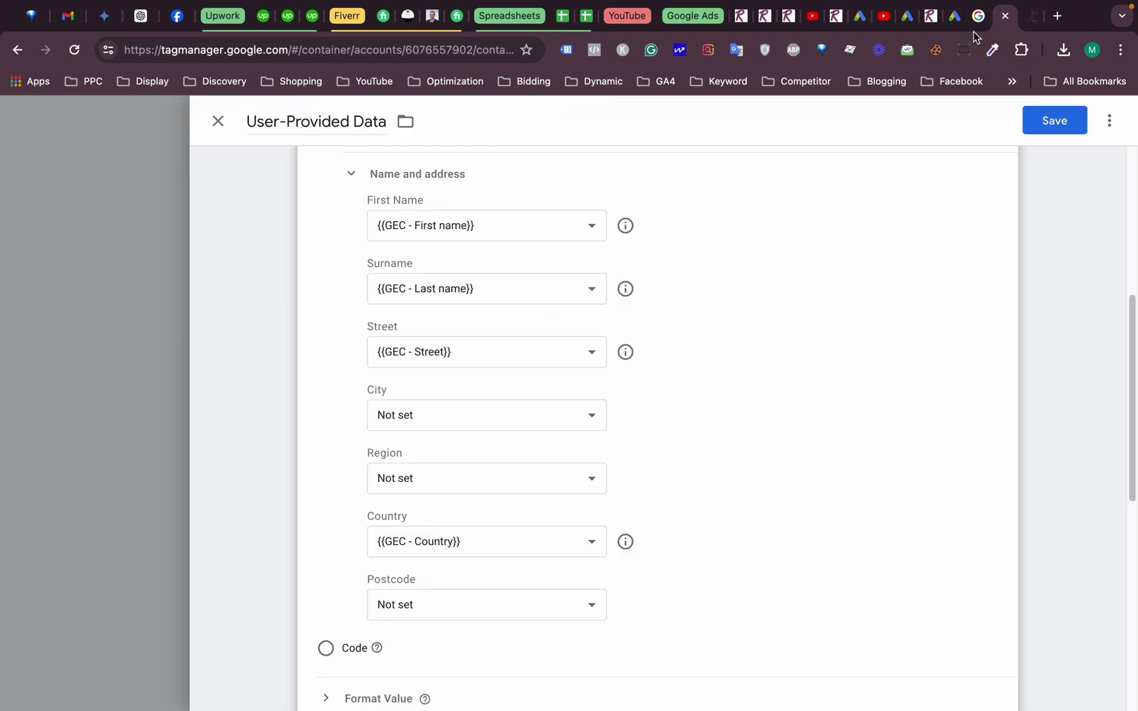
Step: Map City, Region and Postcode to GEC - City, GEC - State and GEC - Postcode, and rename the variable "GEC - User-Provided Data"
{"action": "left_click", "coordinate": [160, 300]}
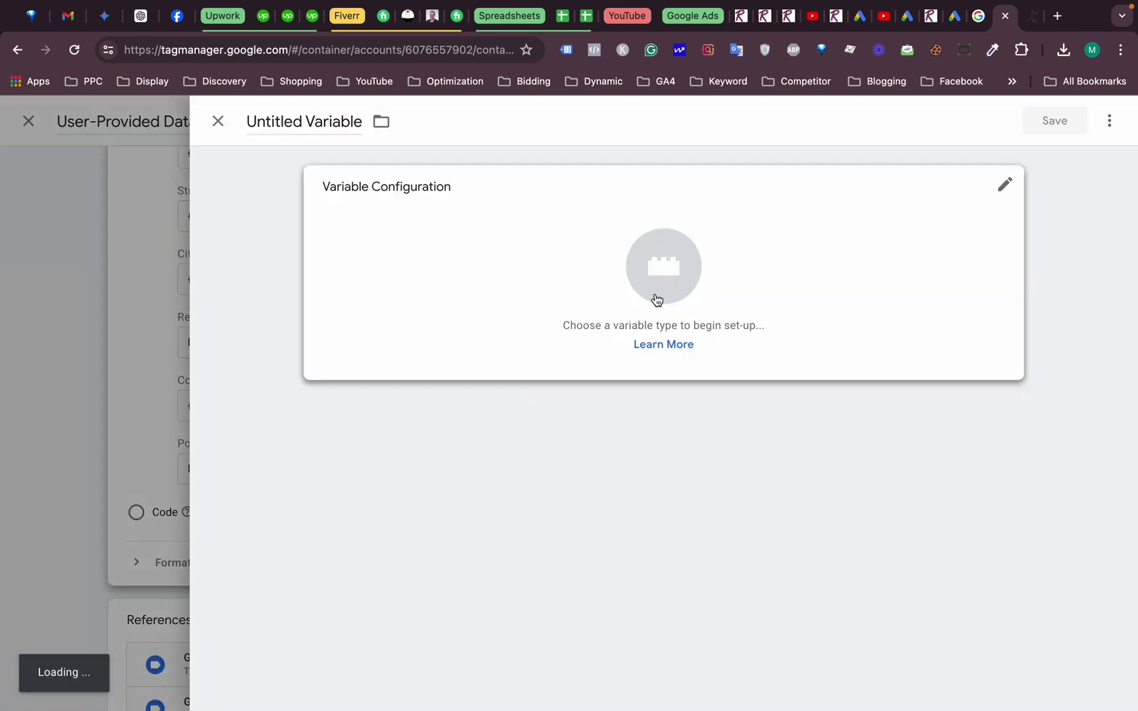
{"action": "left_click", "coordinate": [370, 408]}
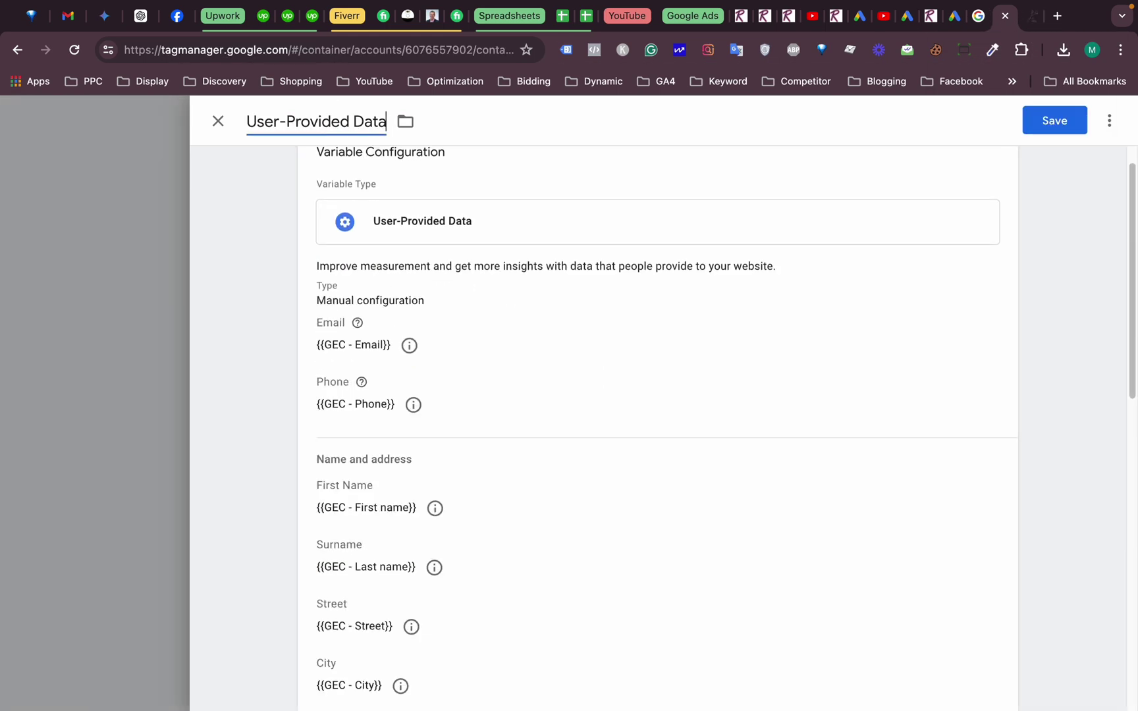
{"action": "type", "text": "C -"}
Step: Review the contact and address field mappings of GEC - User-Provided Data and the tags that reference the variable
{"action": "scroll", "coordinate": [435, 307], "scroll_direction": "down", "scroll_amount": 5}
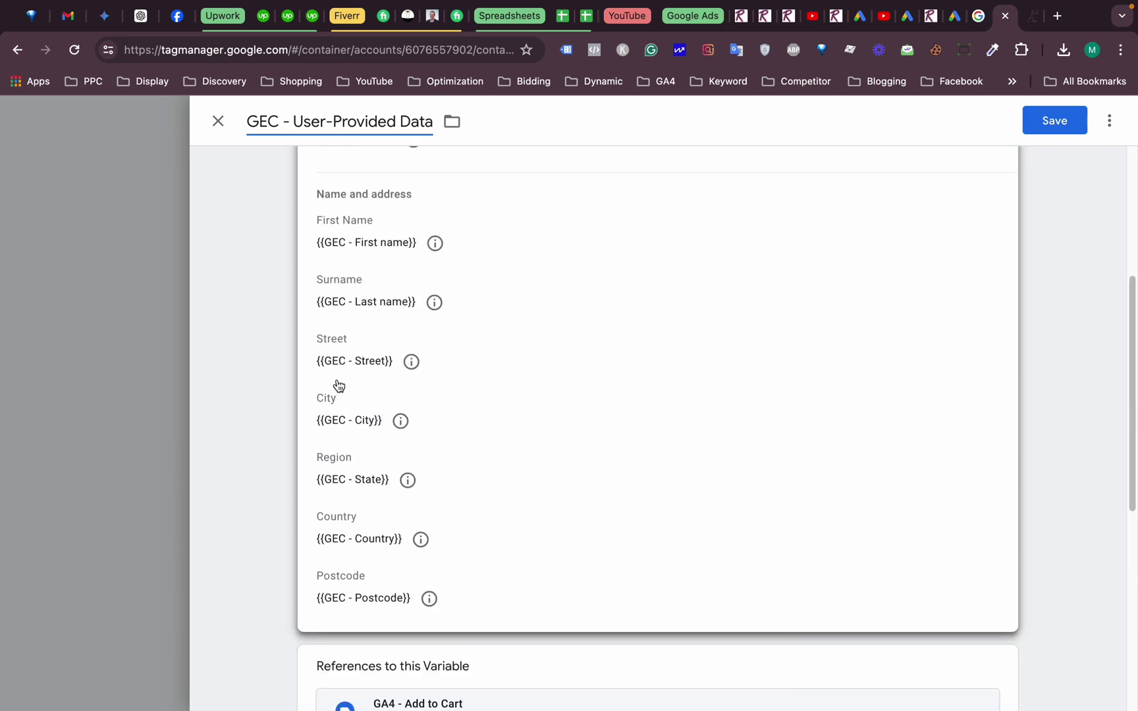
{"action": "scroll", "coordinate": [359, 379], "scroll_direction": "up", "scroll_amount": 2}
{"action": "scroll", "coordinate": [333, 364], "scroll_direction": "up", "scroll_amount": 3}
{"action": "scroll", "coordinate": [337, 349], "scroll_direction": "down", "scroll_amount": 1}
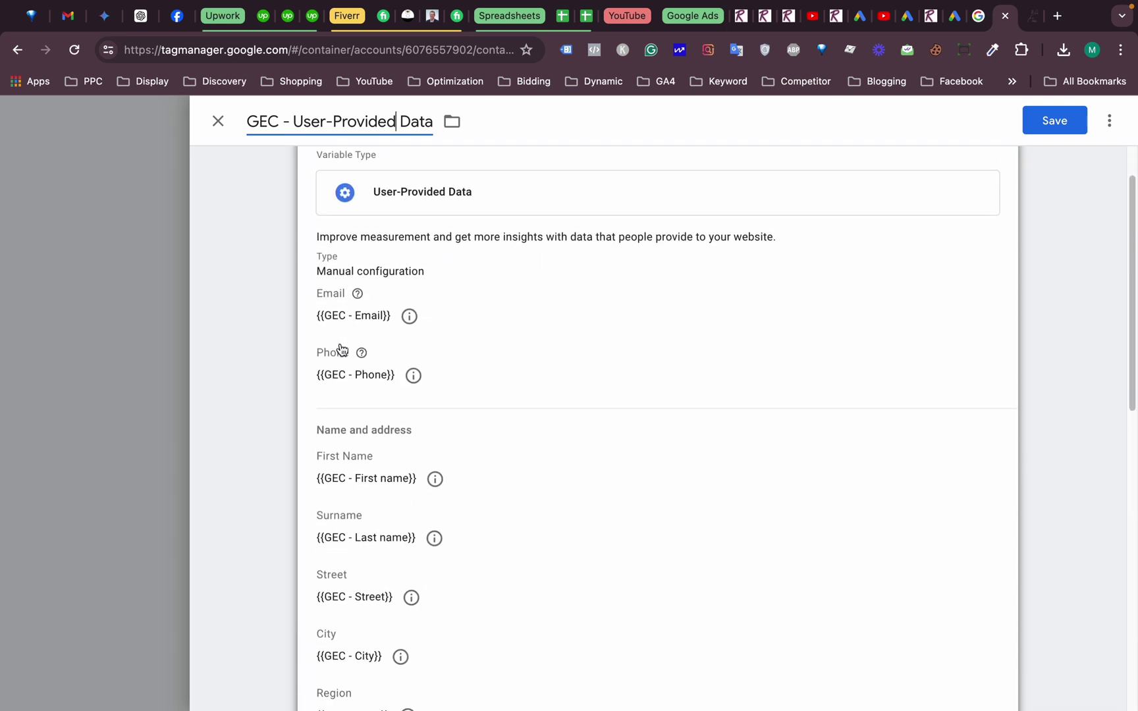
{"action": "scroll", "coordinate": [323, 350], "scroll_direction": "up", "scroll_amount": 1}
{"action": "scroll", "coordinate": [358, 321], "scroll_direction": "down", "scroll_amount": 3}
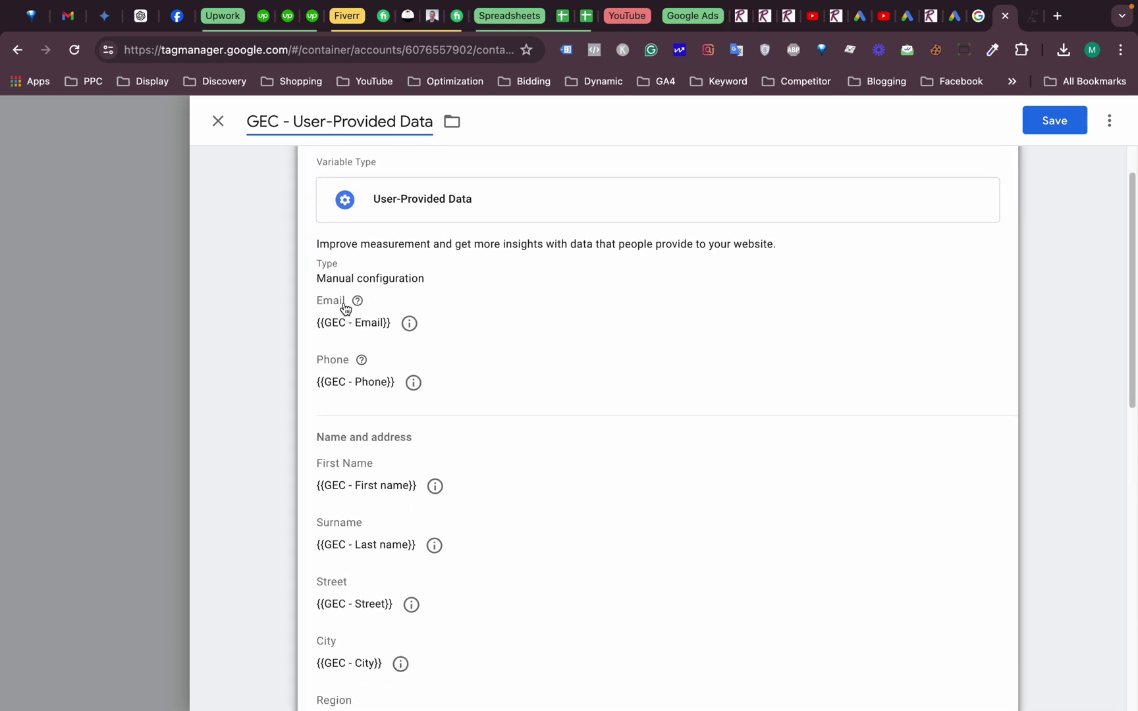
{"action": "scroll", "coordinate": [440, 419], "scroll_direction": "down", "scroll_amount": 8}
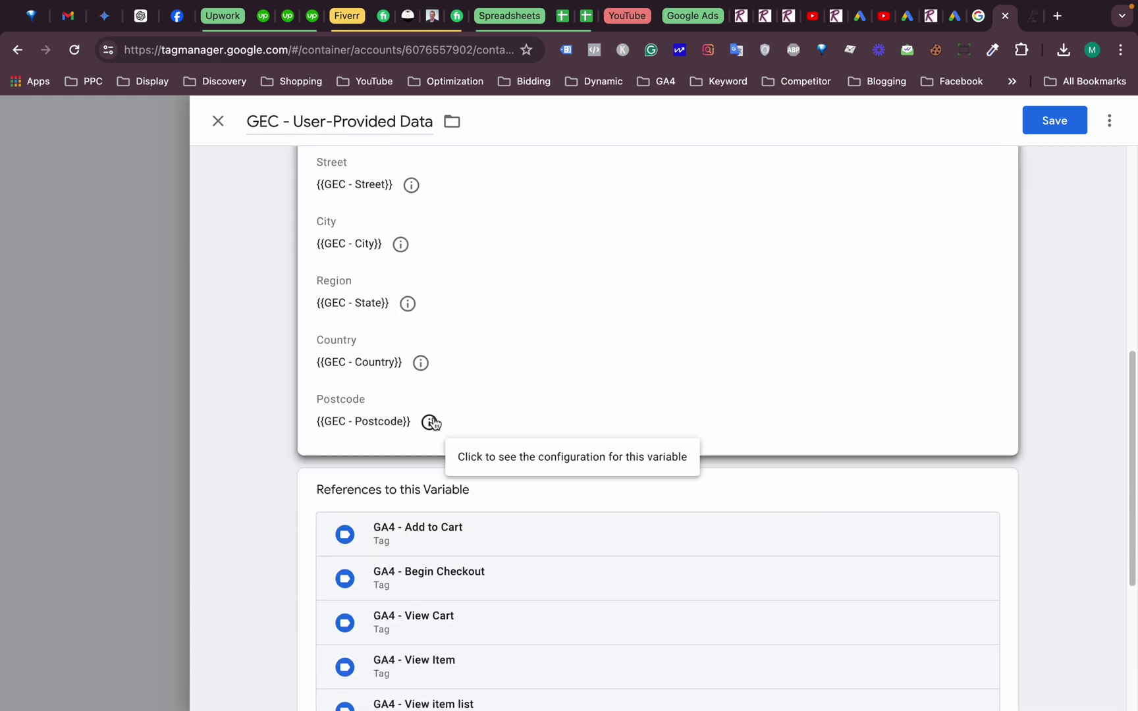
{"action": "scroll", "coordinate": [445, 464], "scroll_direction": "up", "scroll_amount": 9}
{"action": "scroll", "coordinate": [447, 459], "scroll_direction": "down", "scroll_amount": 9}
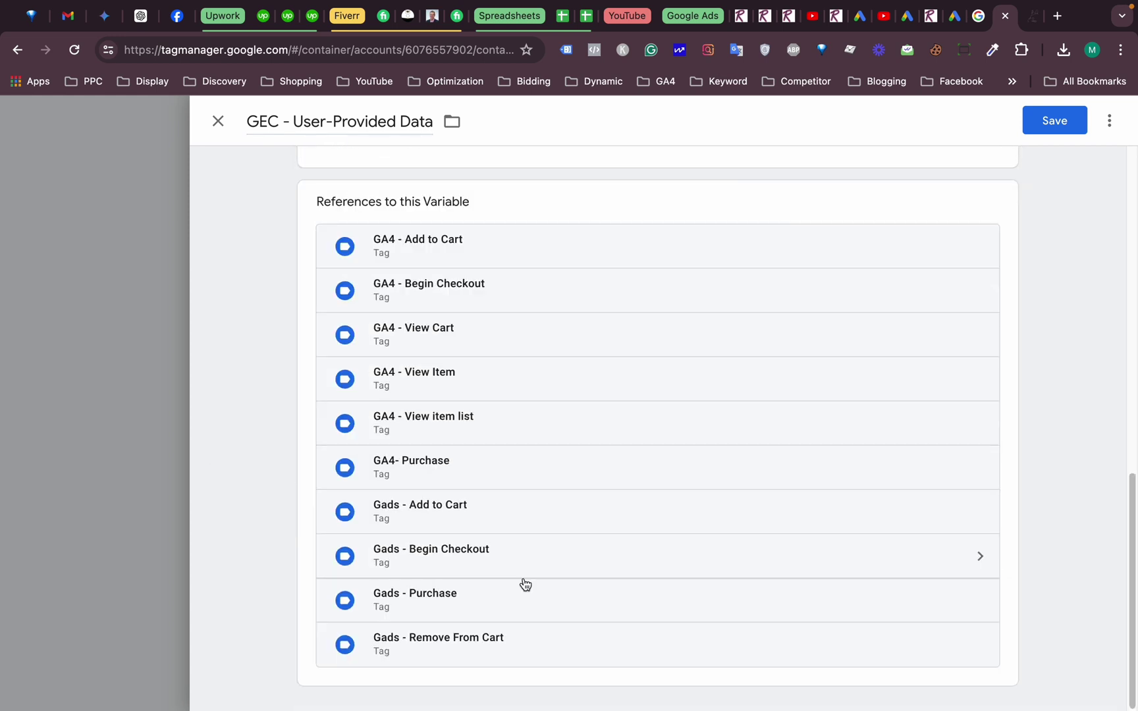
{"action": "scroll", "coordinate": [315, 236], "scroll_direction": "up", "scroll_amount": 1}
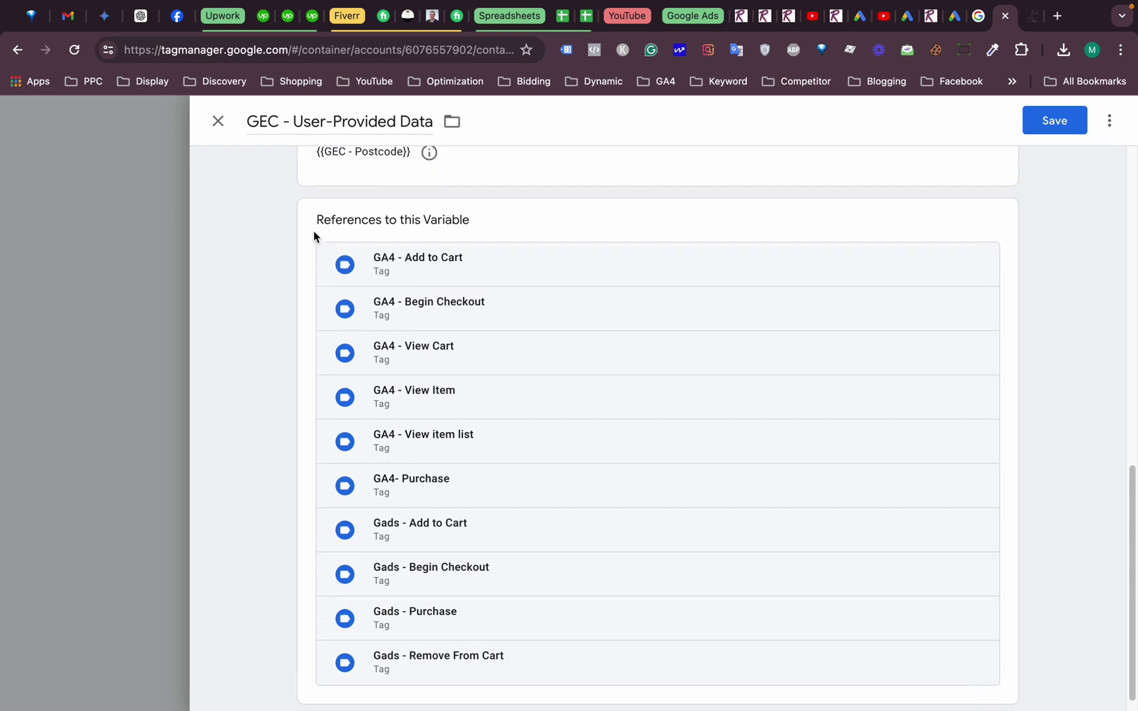
{"action": "scroll", "coordinate": [315, 241], "scroll_direction": "down", "scroll_amount": 1}
{"action": "scroll", "coordinate": [396, 386], "scroll_direction": "up", "scroll_amount": 8}
{"action": "scroll", "coordinate": [396, 386], "scroll_direction": "up", "scroll_amount": 4}
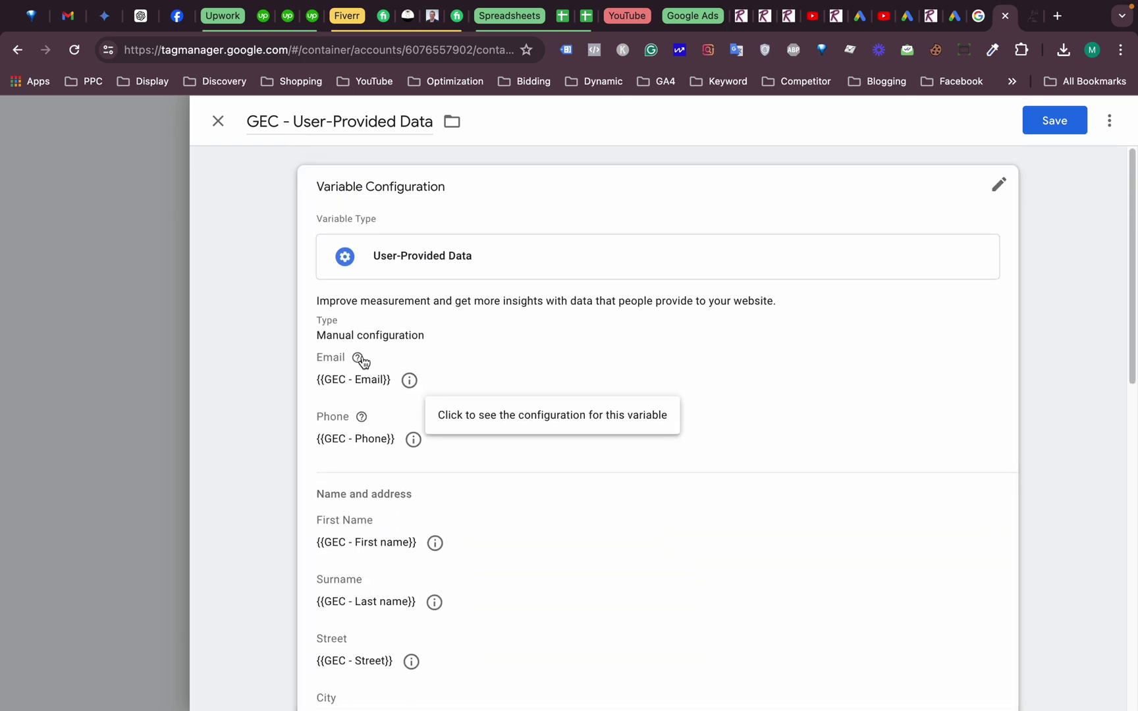
Step: Save the variable, publish the workspace changes to the Live environment without a version name, and return to the workspace
{"action": "left_click", "coordinate": [1061, 129]}
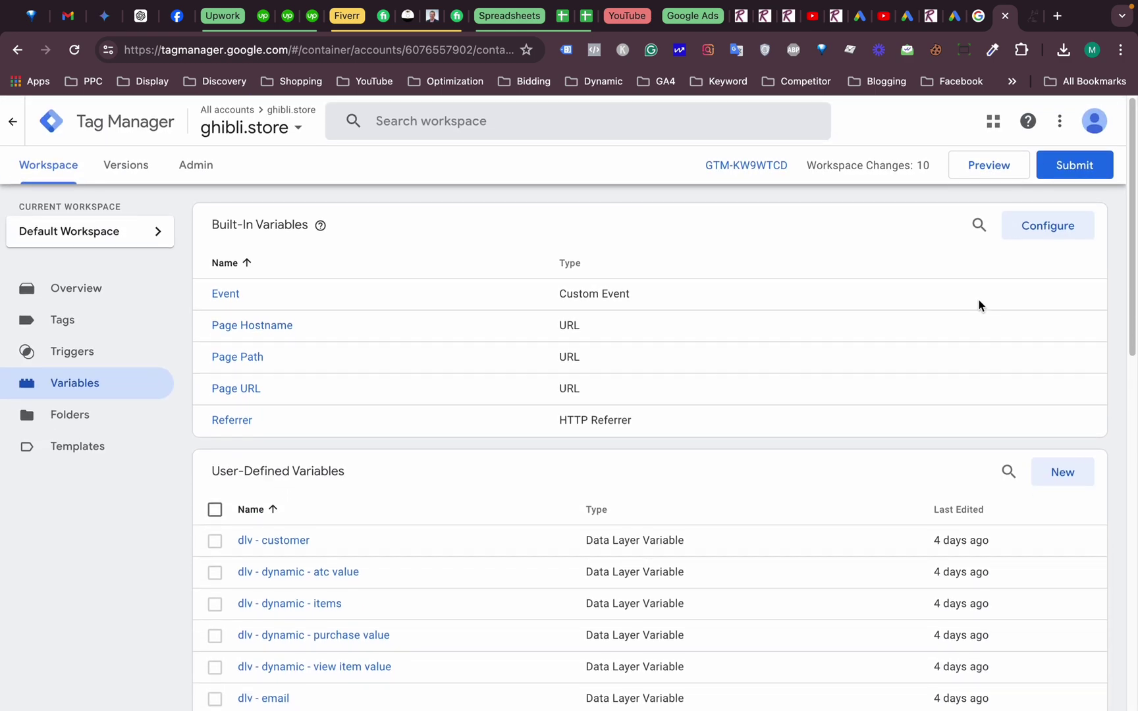
{"action": "left_click", "coordinate": [1076, 169]}
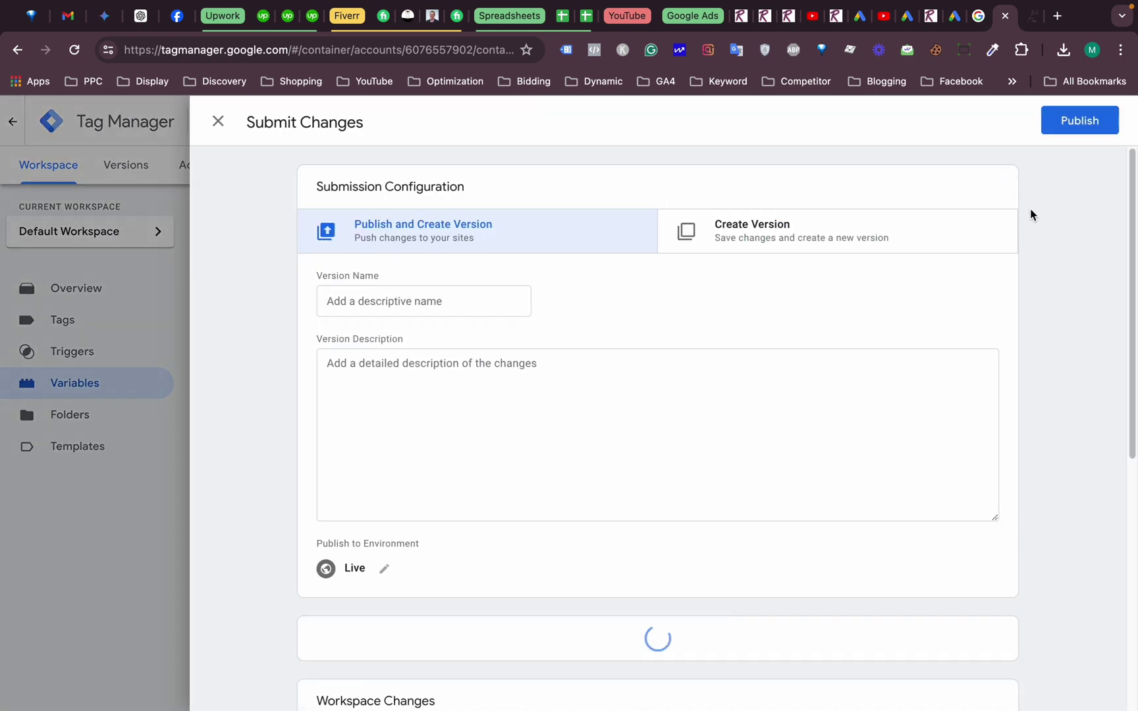
{"action": "left_click", "coordinate": [1063, 127]}
{"action": "left_click", "coordinate": [780, 582]}
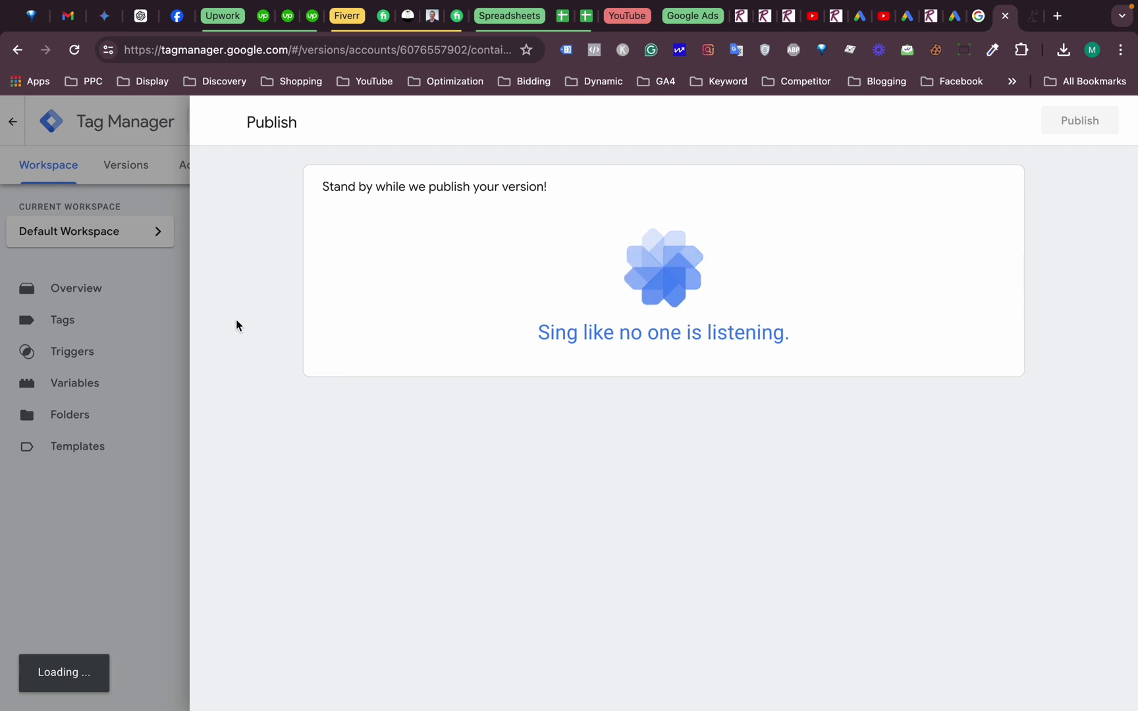
{"action": "left_click", "coordinate": [218, 121]}
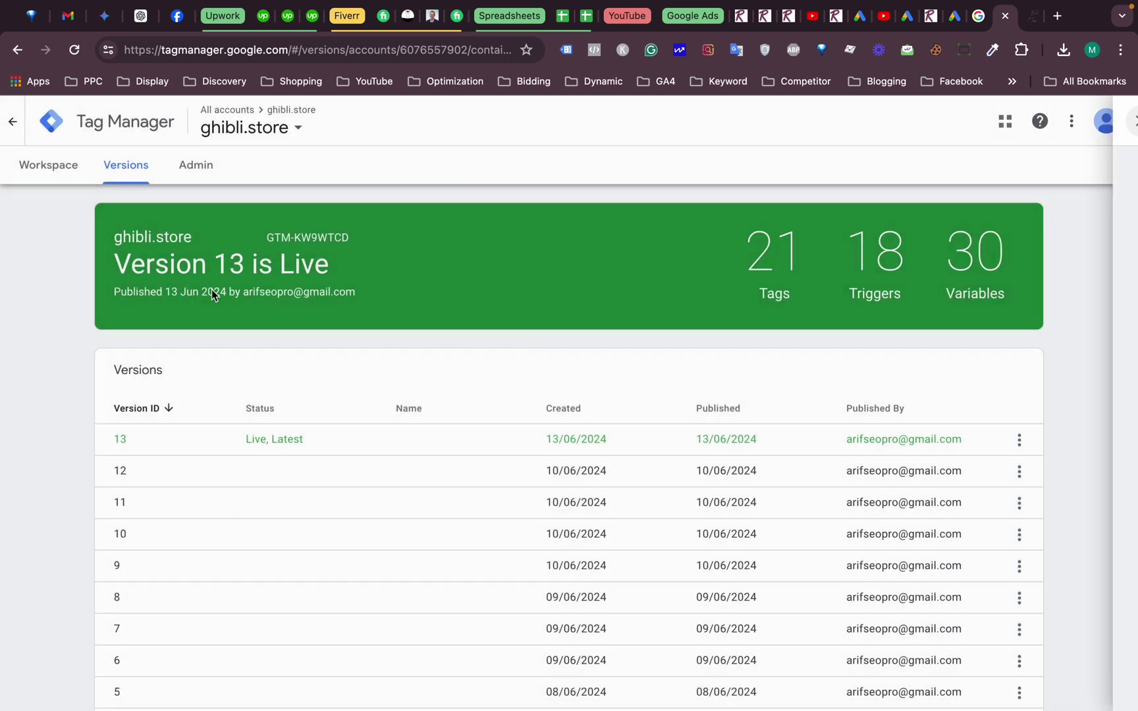
{"action": "scroll", "coordinate": [137, 208], "scroll_direction": "down", "scroll_amount": 1}
{"action": "left_click", "coordinate": [53, 132]}
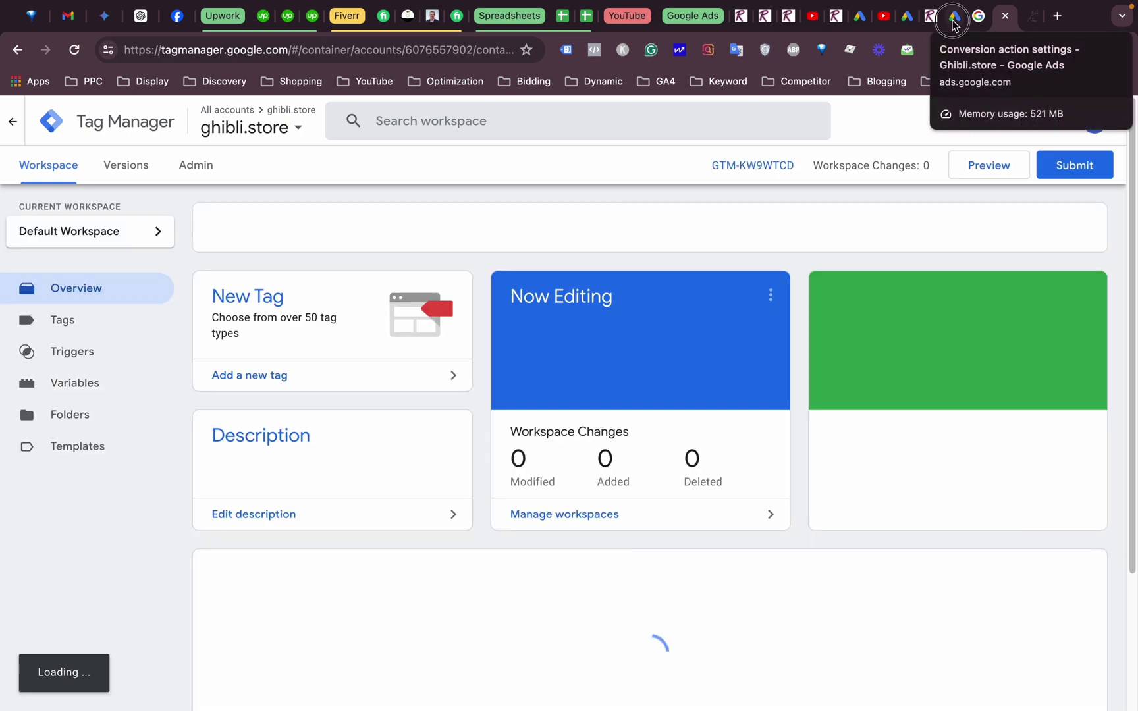
Step: Switch to Google Ads and open the Enhanced conversions section in the account-level conversion settings
{"action": "left_click", "coordinate": [954, 15]}
{"action": "scroll", "coordinate": [141, 306], "scroll_direction": "up", "scroll_amount": 2}
{"action": "scroll", "coordinate": [135, 290], "scroll_direction": "up", "scroll_amount": 1}
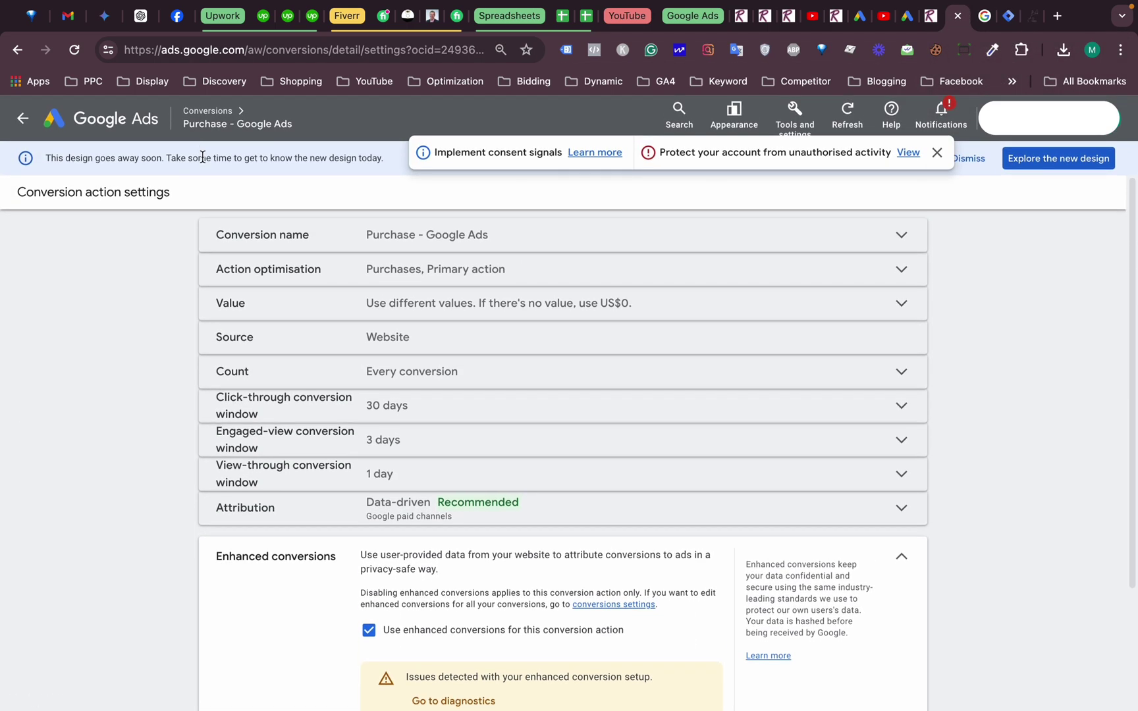
{"action": "left_click", "coordinate": [204, 113]}
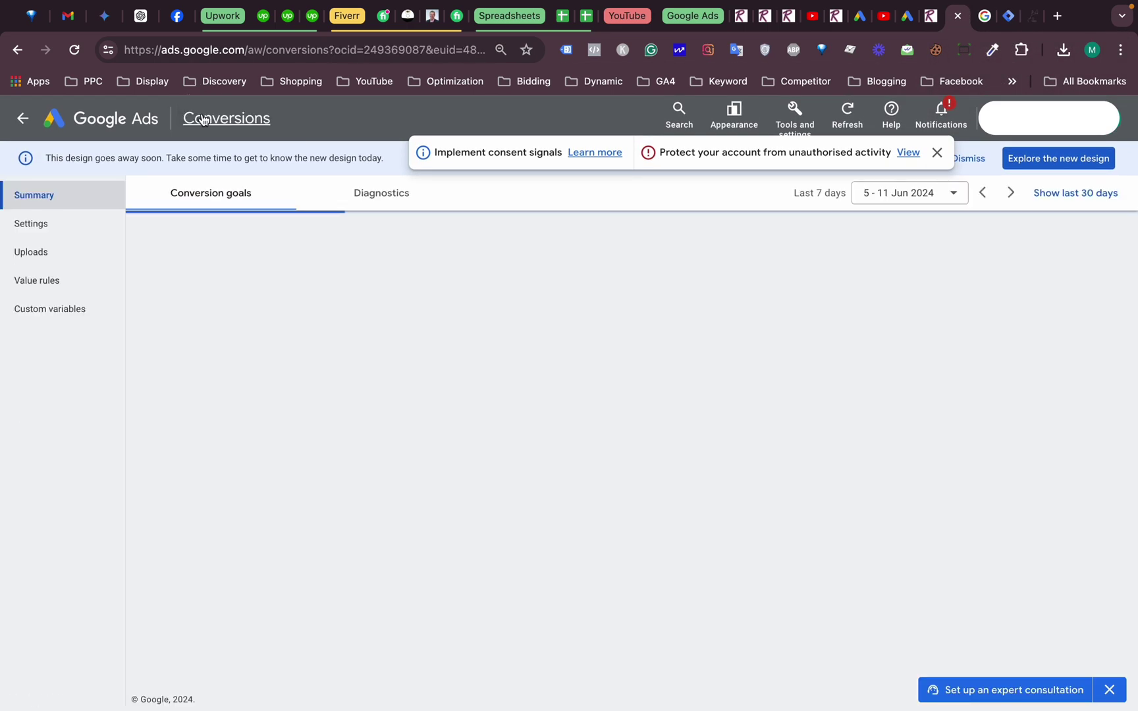
{"action": "left_click", "coordinate": [36, 225]}
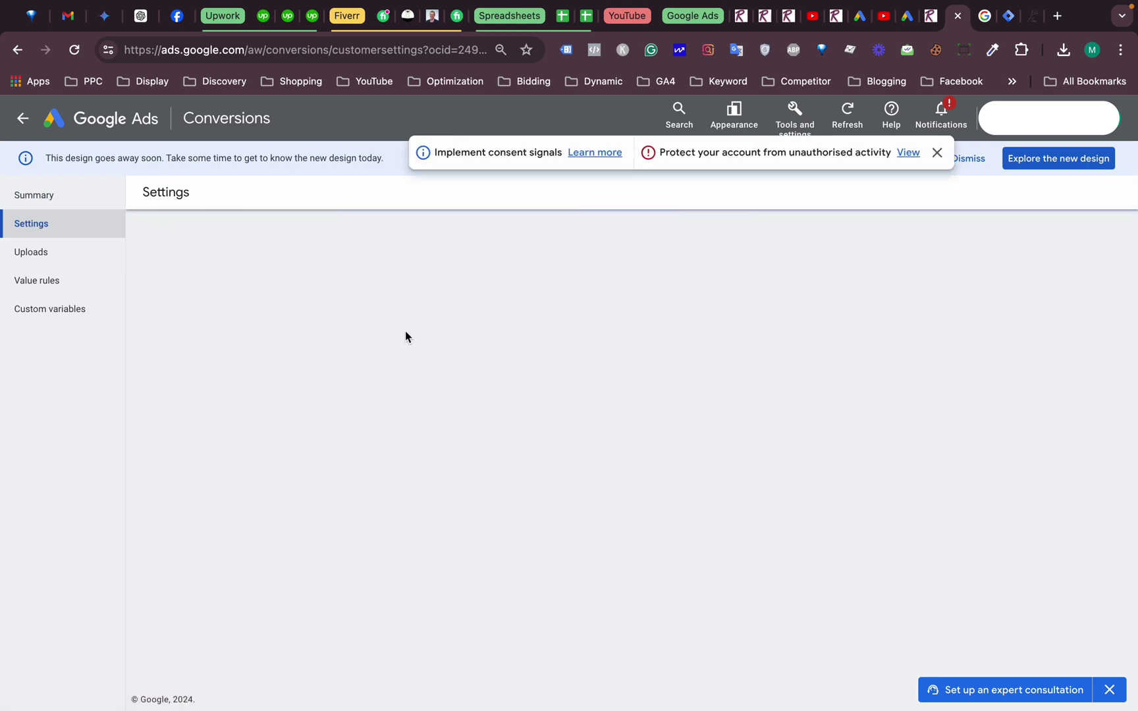
{"action": "left_click", "coordinate": [359, 387]}
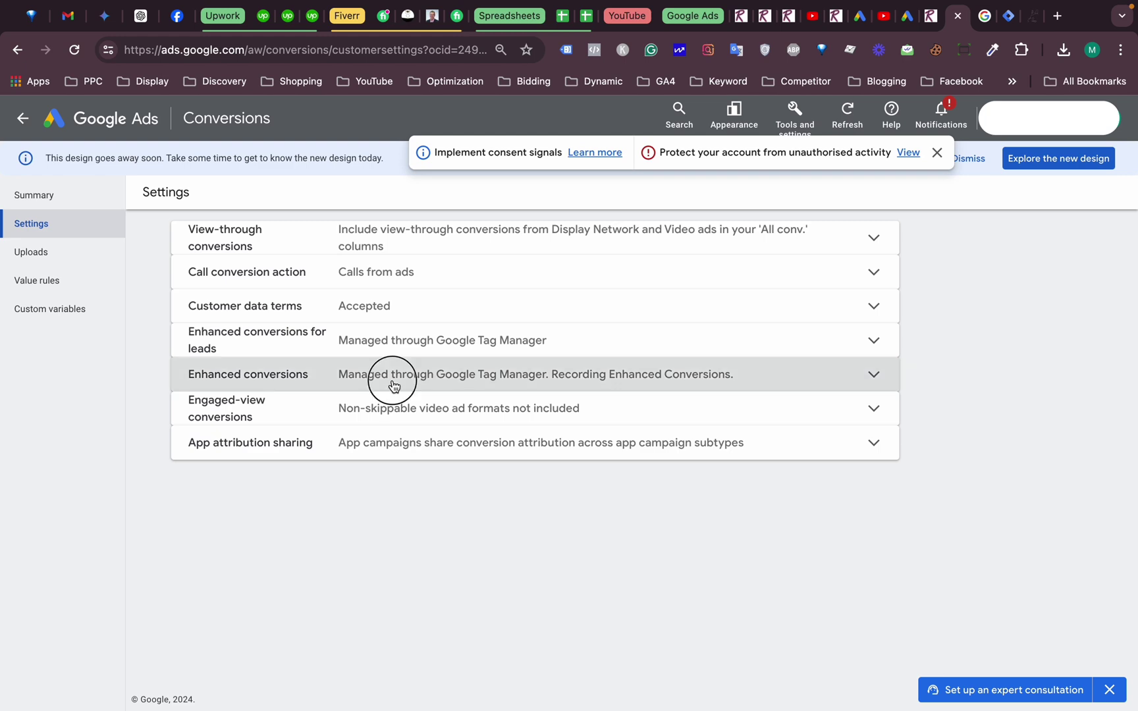
{"action": "scroll", "coordinate": [394, 387], "scroll_direction": "down", "scroll_amount": 1}
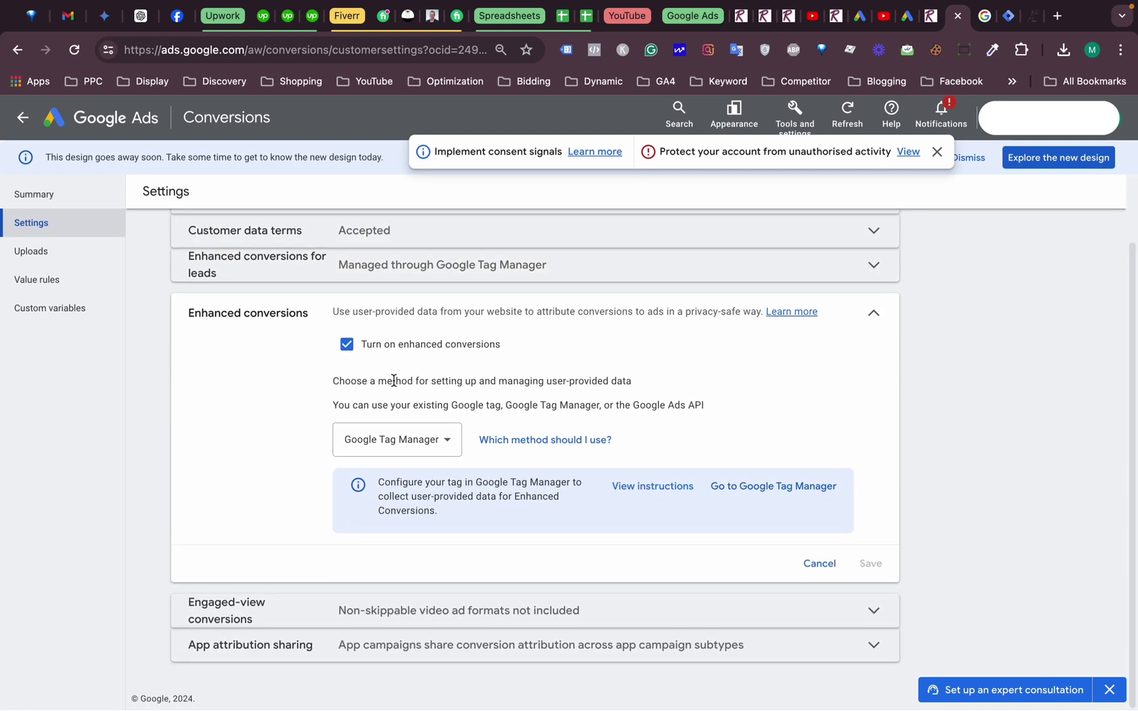
{"action": "left_click", "coordinate": [426, 448]}
{"action": "key", "text": "Escape"}
{"action": "left_click", "coordinate": [822, 566]}
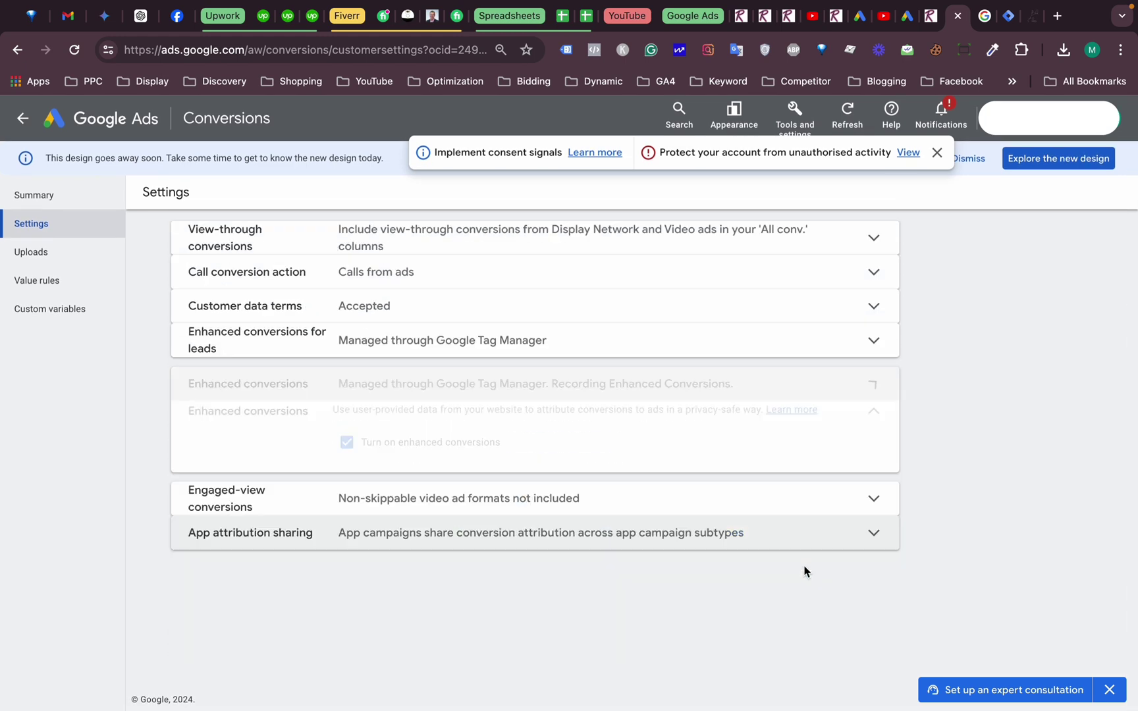
Step: Expand Enhanced conversions again and open the guidance on which method to use for collecting user-provided data
{"action": "left_click", "coordinate": [511, 383]}
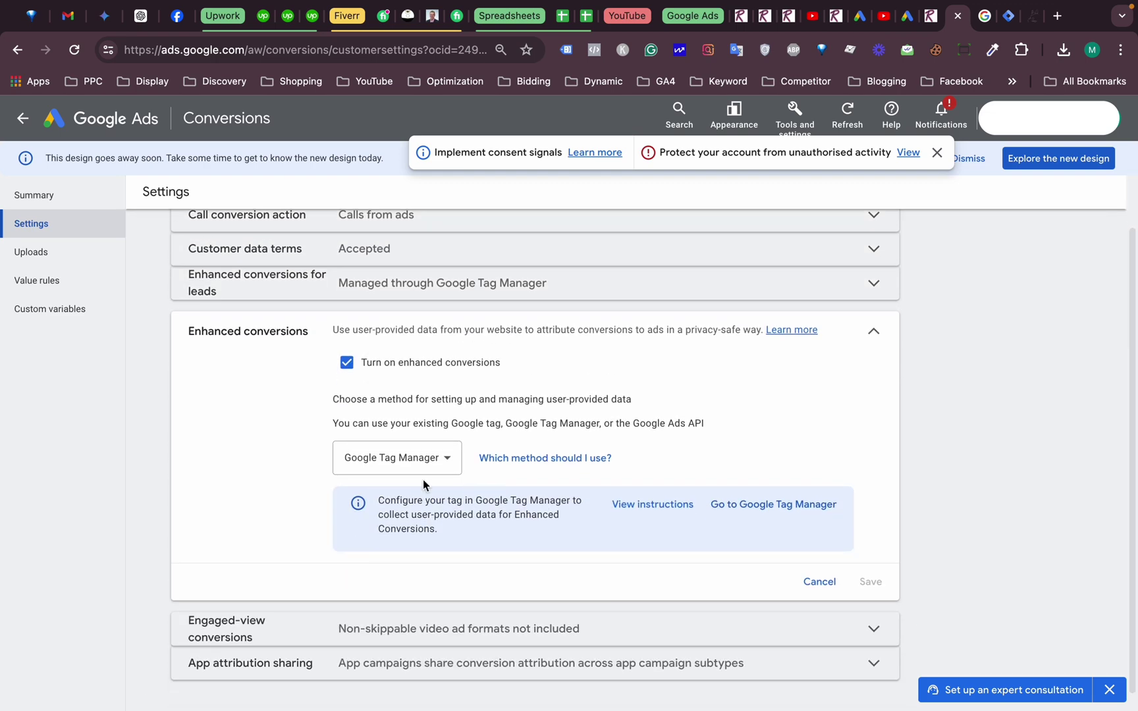
{"action": "left_click", "coordinate": [420, 462]}
{"action": "left_click", "coordinate": [506, 467]}
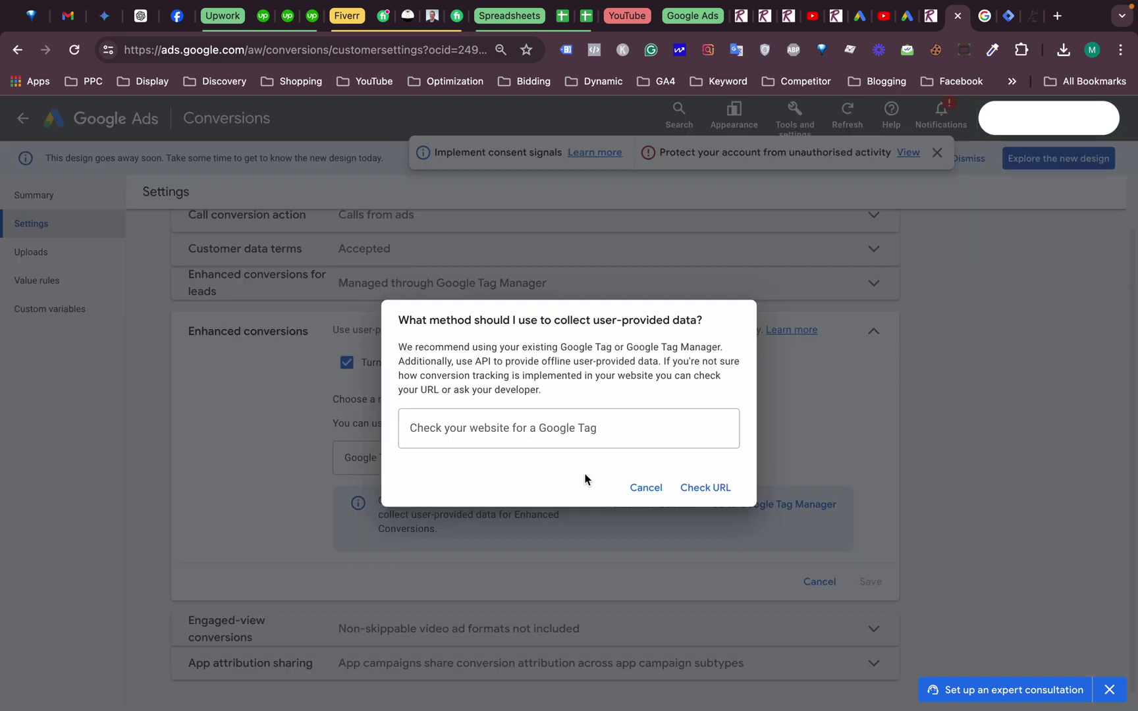
{"action": "left_click", "coordinate": [1032, 16]}
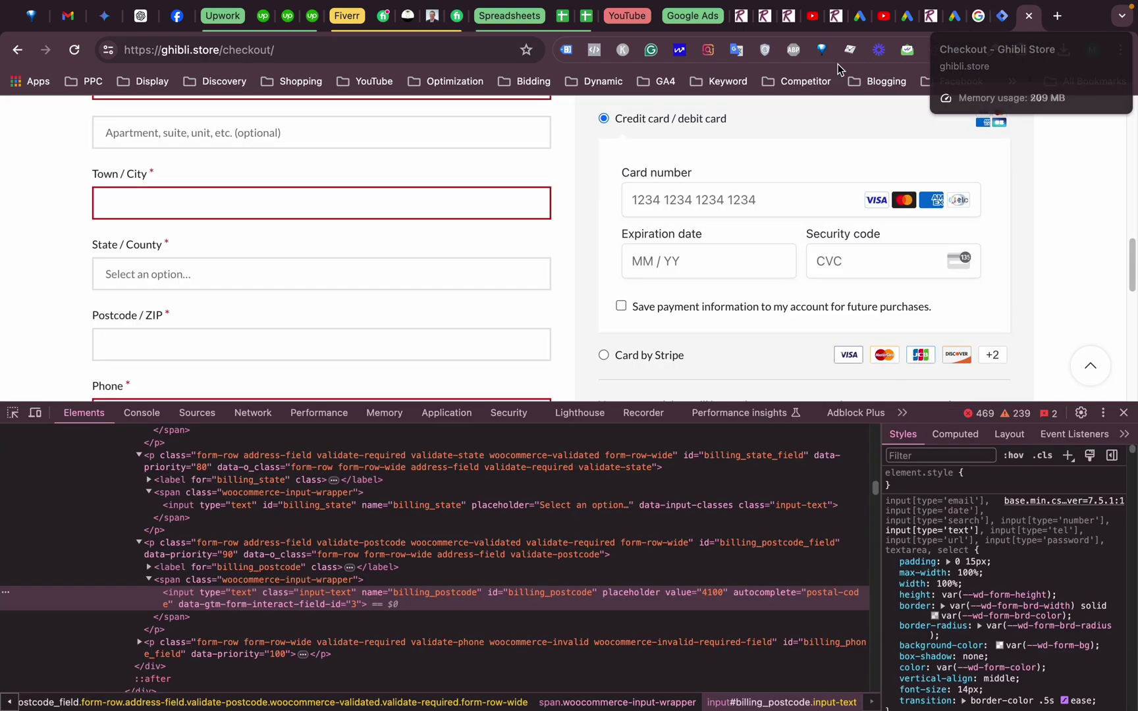
{"action": "left_click", "coordinate": [312, 56]}
{"action": "key", "text": "ctrl+c"}
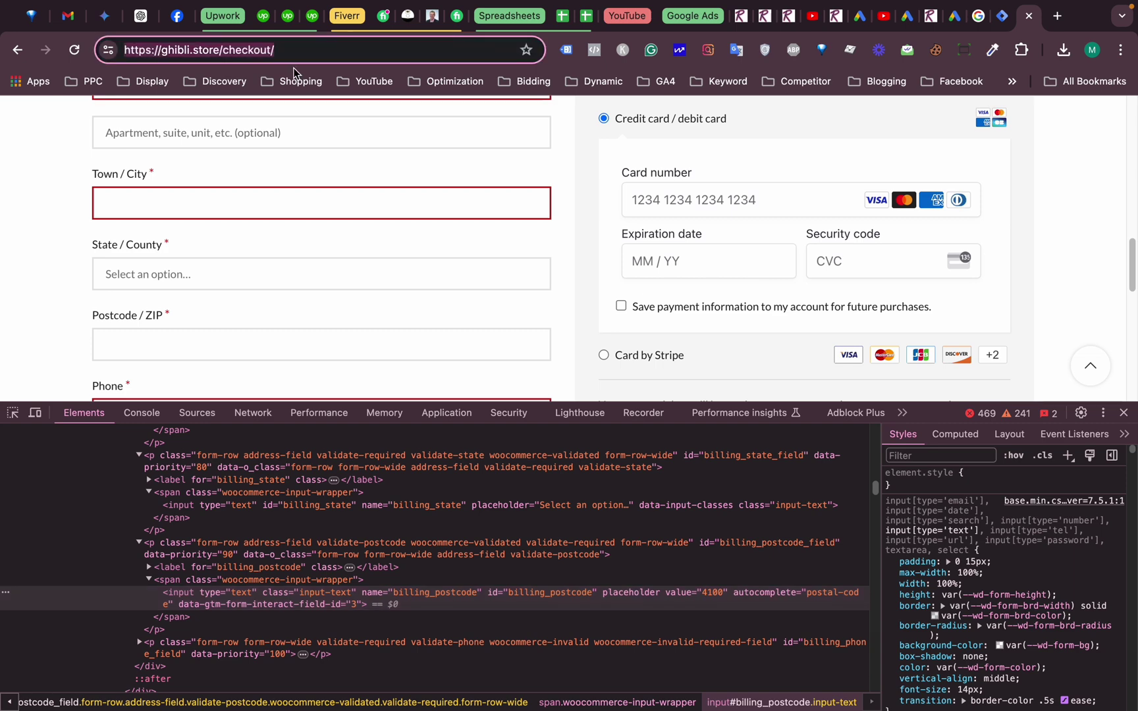
{"action": "left_click", "coordinate": [1001, 20]}
{"action": "left_click", "coordinate": [955, 16]}
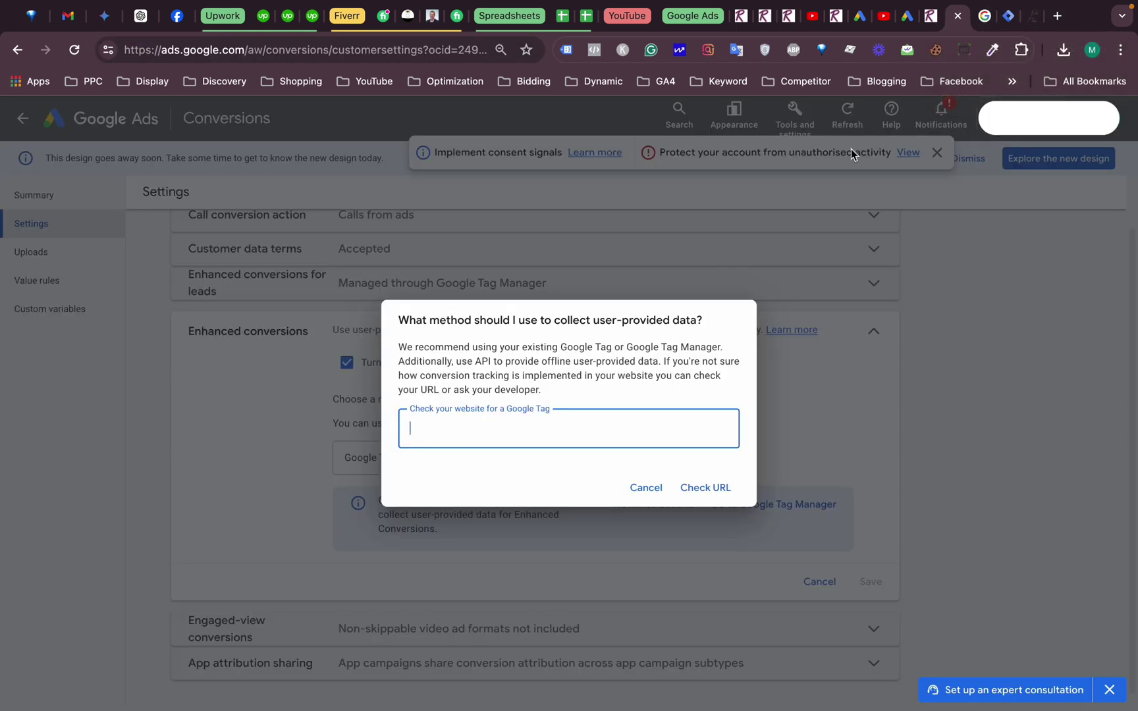
{"action": "key", "text": "ctrl+v"}
{"action": "key", "text": "BackSpace"}
{"action": "key", "text": "BackSpace"}
{"action": "key", "text": "BackSpace"}
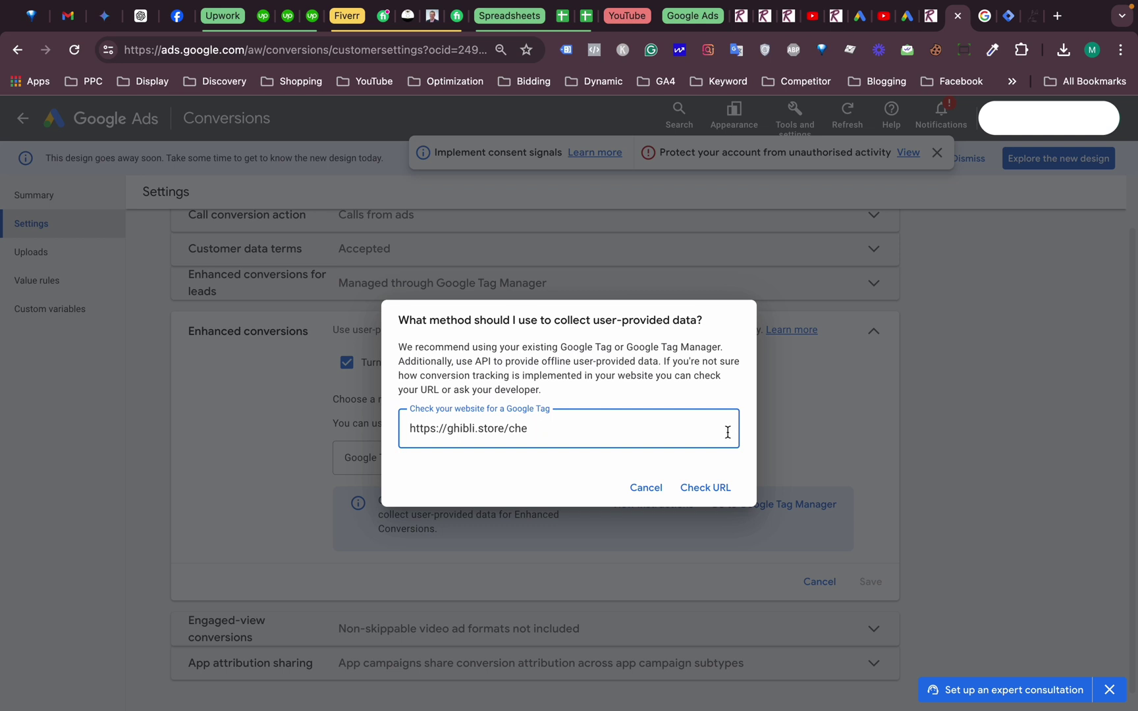
{"action": "left_click", "coordinate": [715, 488]}
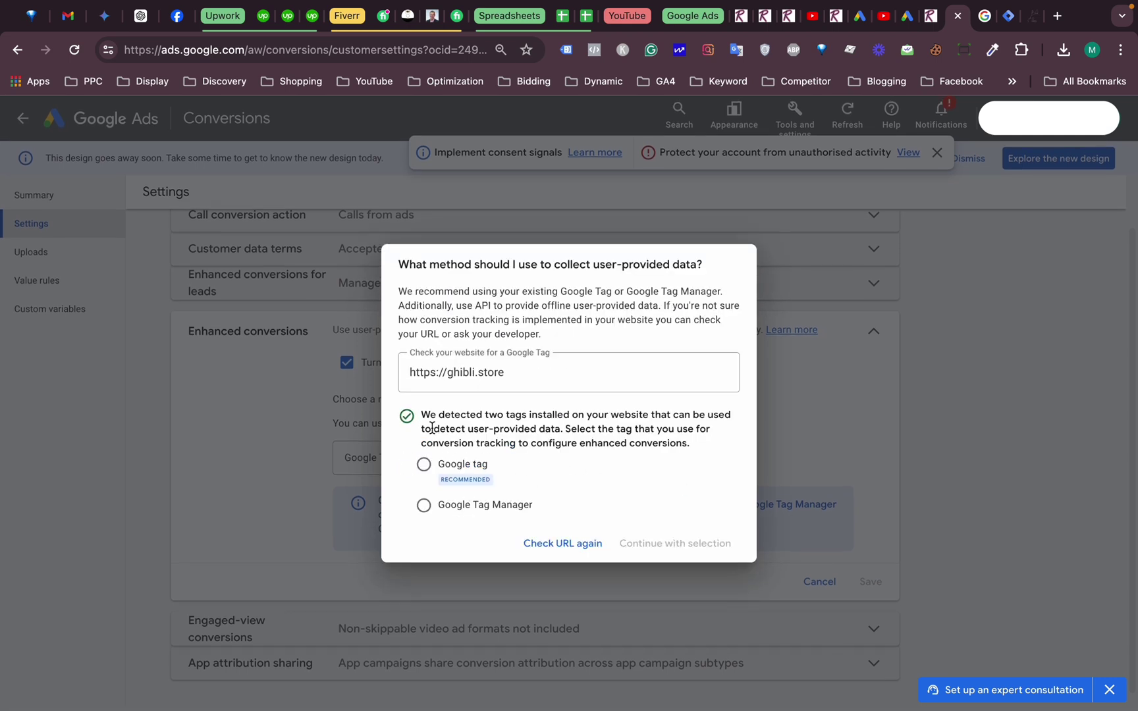
Step: Choose Google Tag Manager as the tag for configuring enhanced conversions and continue with that selection
{"action": "left_click_drag", "start_coordinate": [433, 422], "coordinate": [624, 436]}
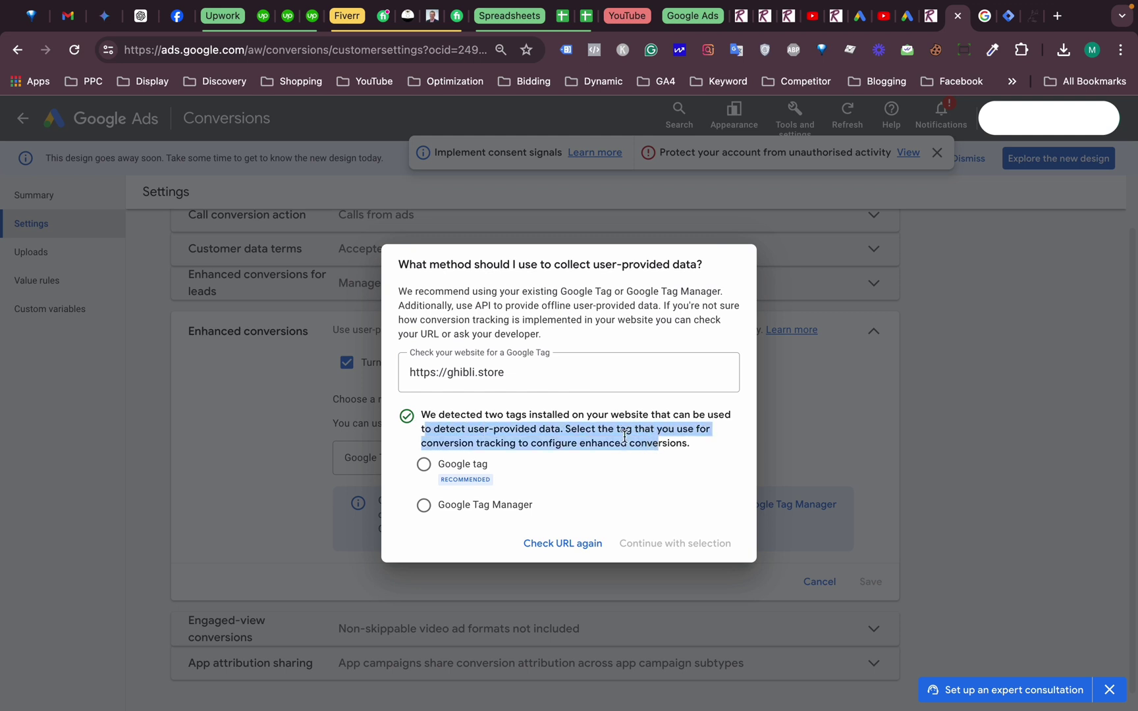
{"action": "left_click", "coordinate": [547, 439]}
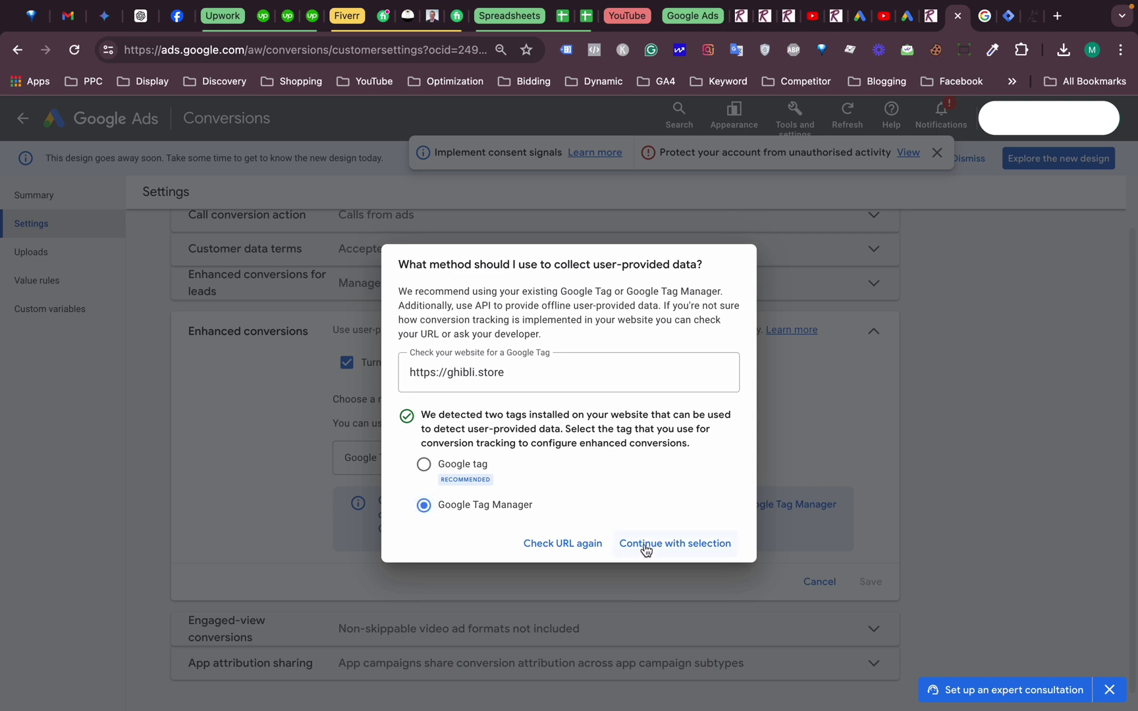
{"action": "left_click", "coordinate": [645, 547]}
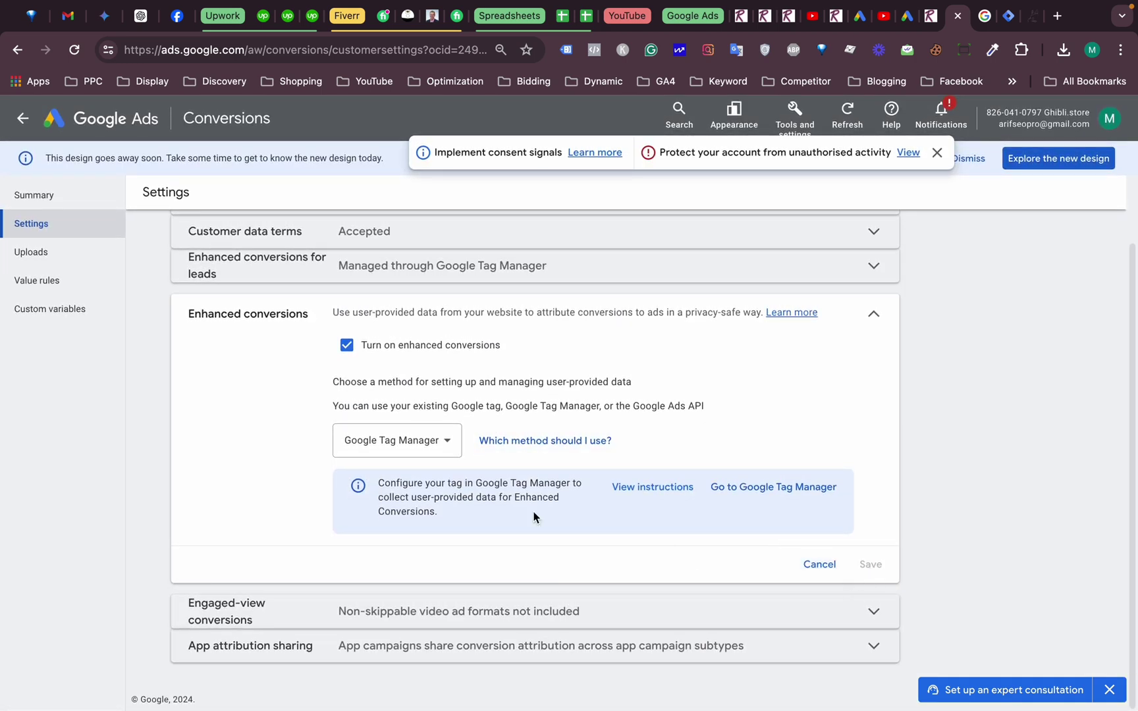
Step: Go to the conversions summary page and return to the conversion settings
{"action": "left_click", "coordinate": [33, 195]}
{"action": "left_click", "coordinate": [58, 224]}
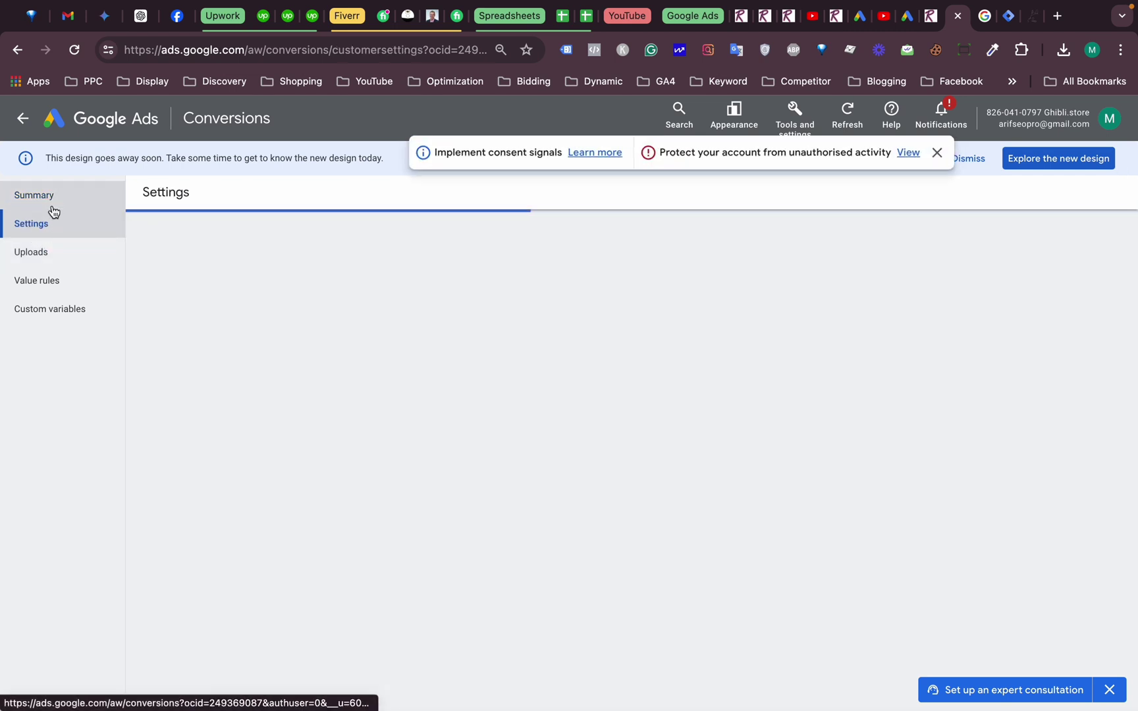